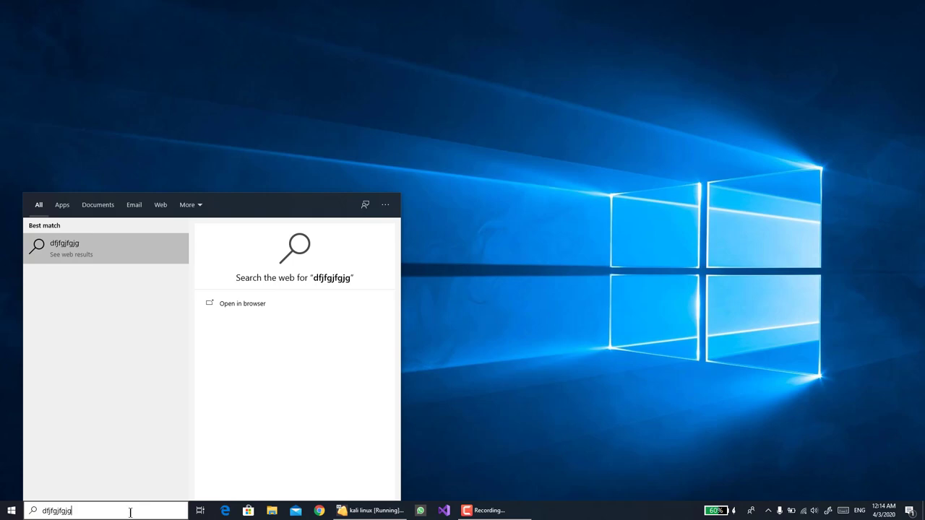
Copy the sample text dfjfgjfgjg from the Windows search box
{"action": "key", "text": "ctrl+a"}
{"action": "right_click", "coordinate": [130, 513]}
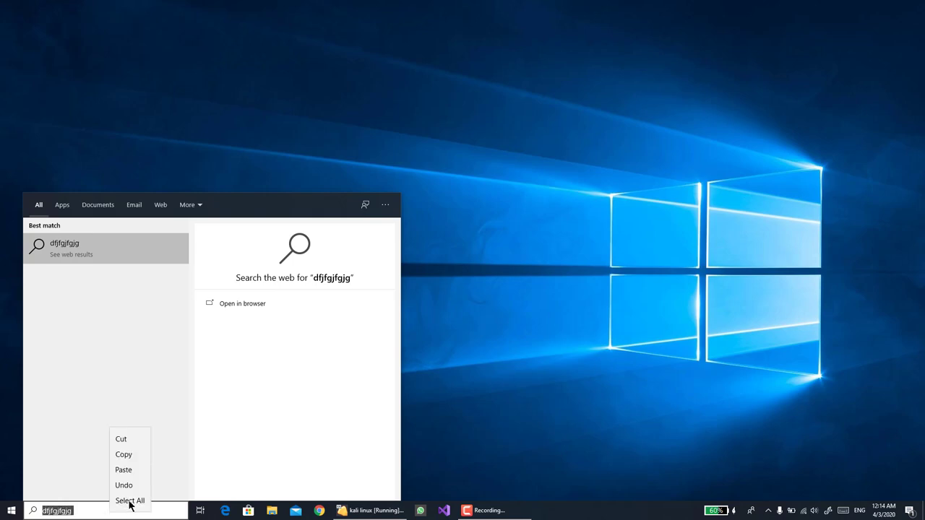
{"action": "left_click", "coordinate": [126, 456]}
{"action": "left_click", "coordinate": [488, 510]}
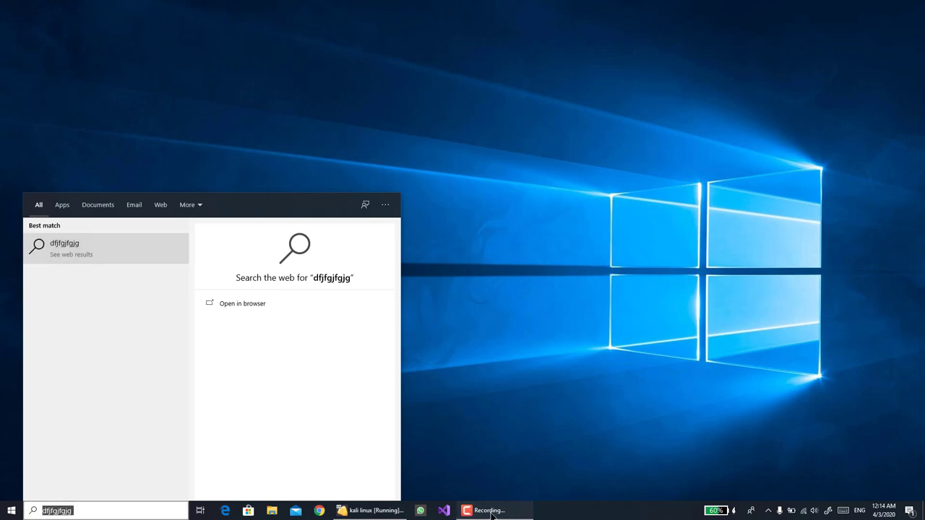
Switch to the kali linux virtual machine, check whether its terminal can paste the copied text, and close the terminal
{"action": "left_click", "coordinate": [372, 511]}
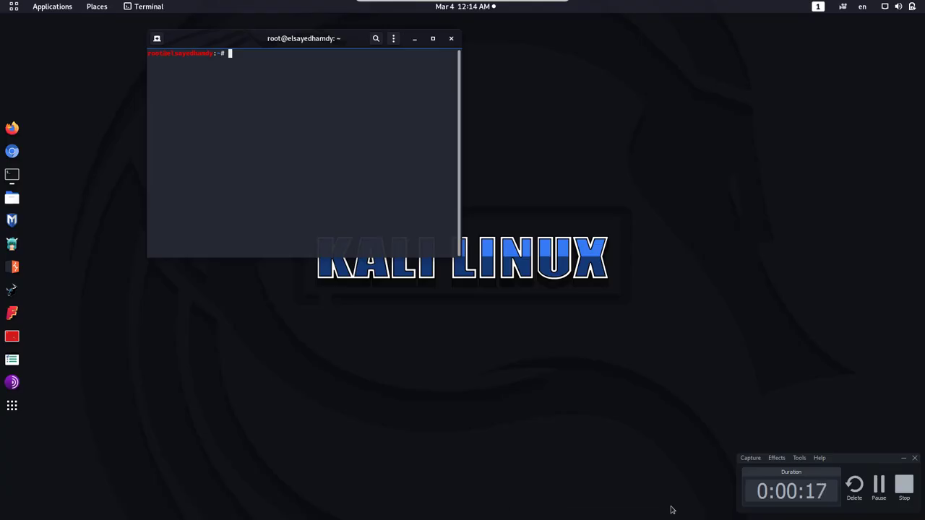
{"action": "left_click", "coordinate": [903, 458]}
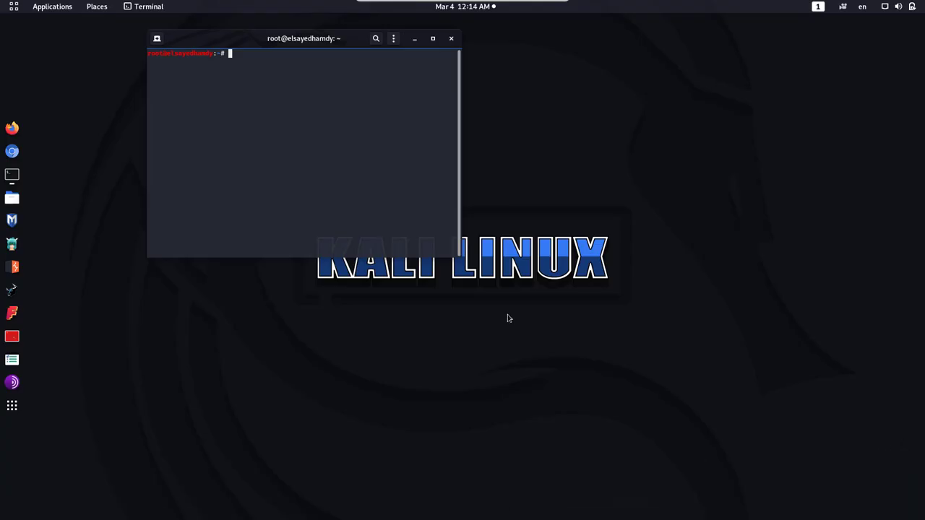
{"action": "right_click", "coordinate": [352, 154]}
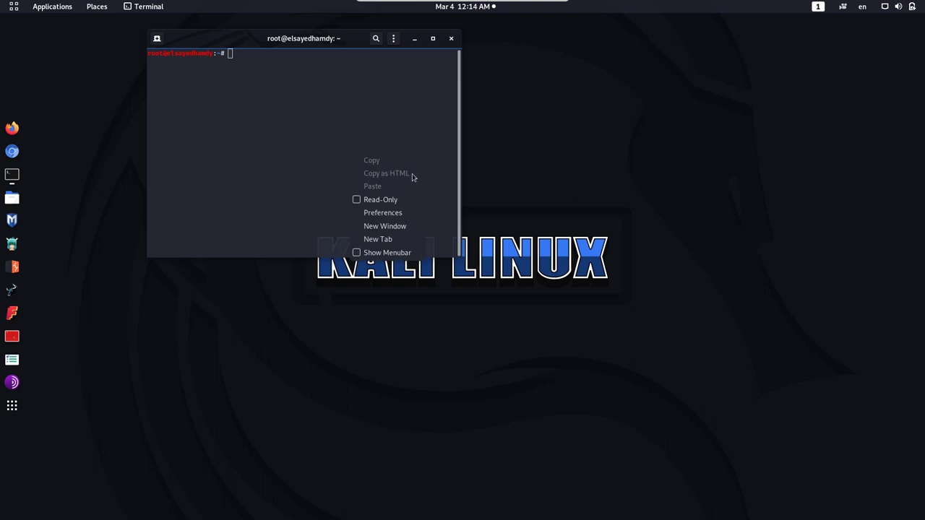
{"action": "left_click", "coordinate": [348, 145]}
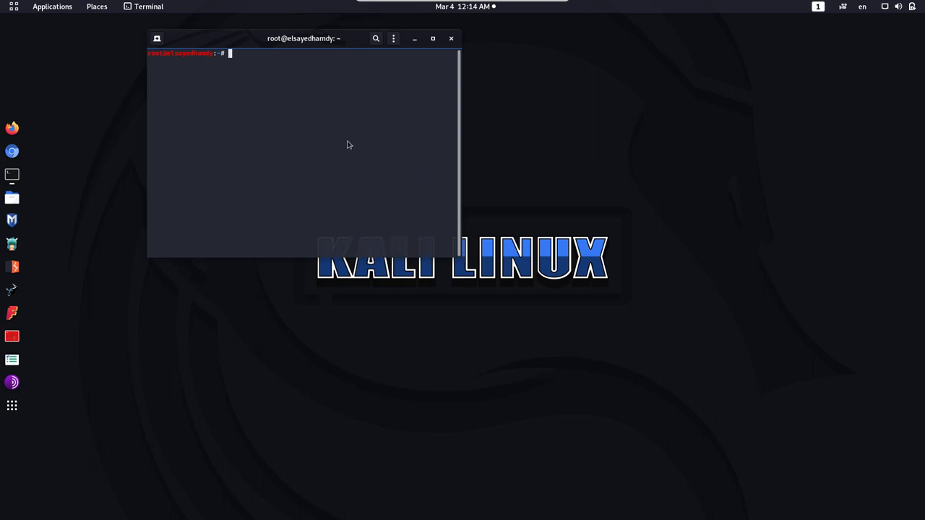
{"action": "left_click", "coordinate": [452, 39]}
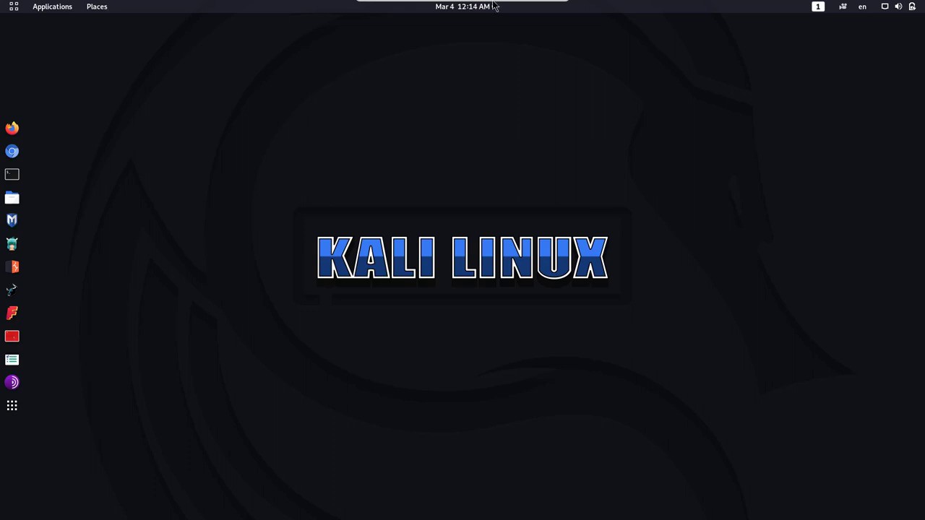
Insert the Guest Additions CD image into the virtual machine and decline to run its software automatically
{"action": "mouse_move", "coordinate": [490, 6]}
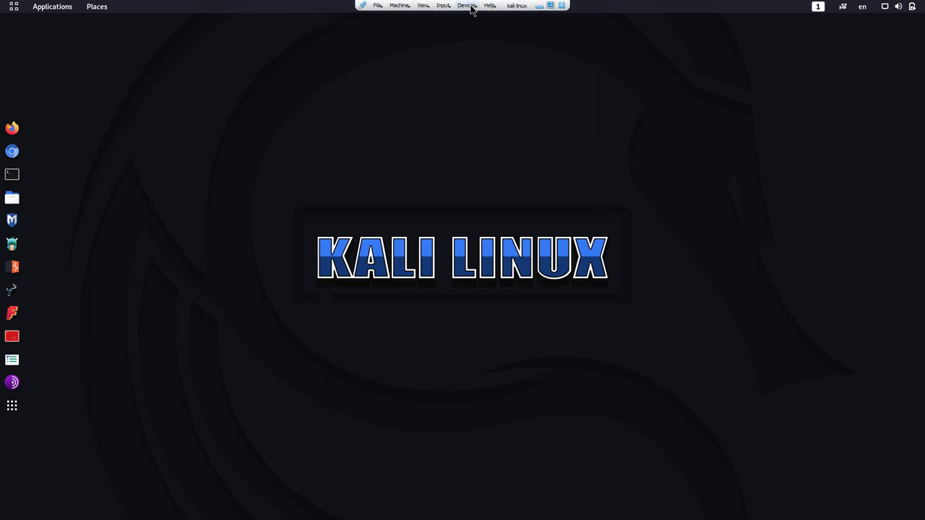
{"action": "left_click", "coordinate": [468, 6]}
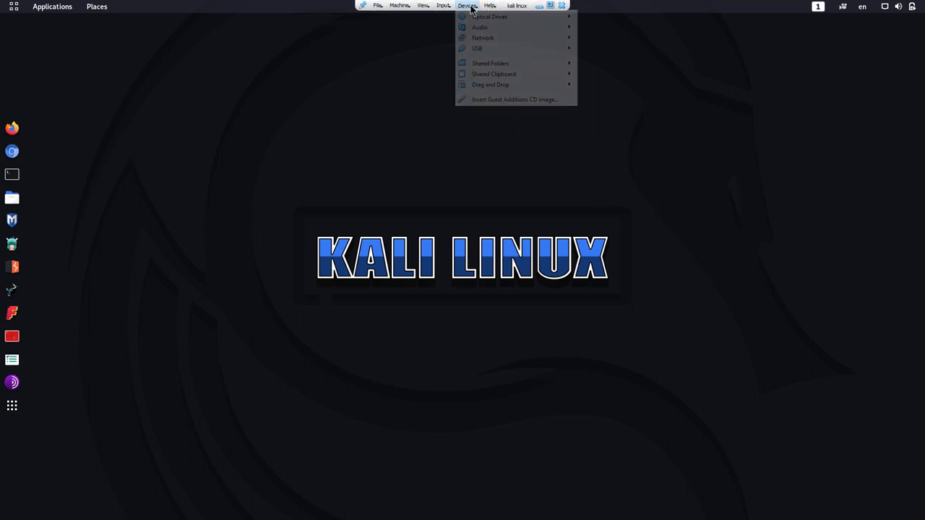
{"action": "left_click", "coordinate": [504, 101]}
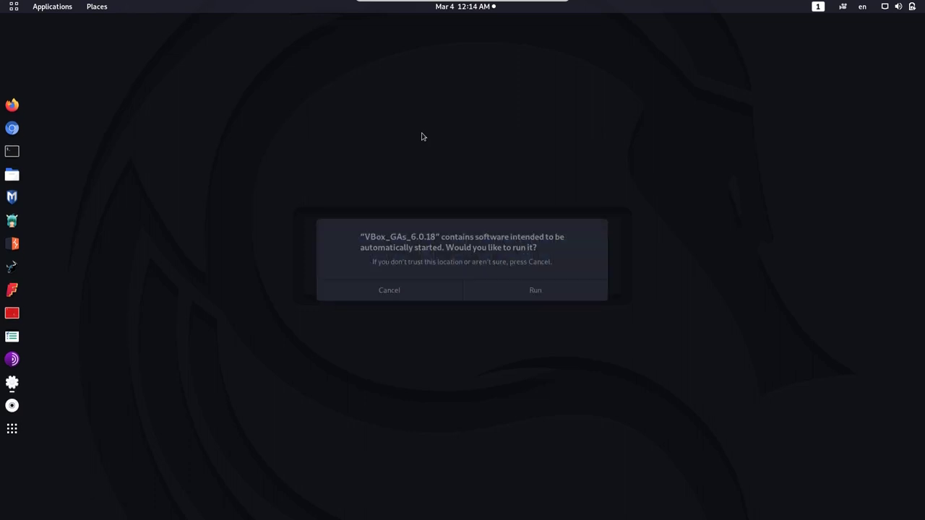
{"action": "left_click", "coordinate": [397, 289]}
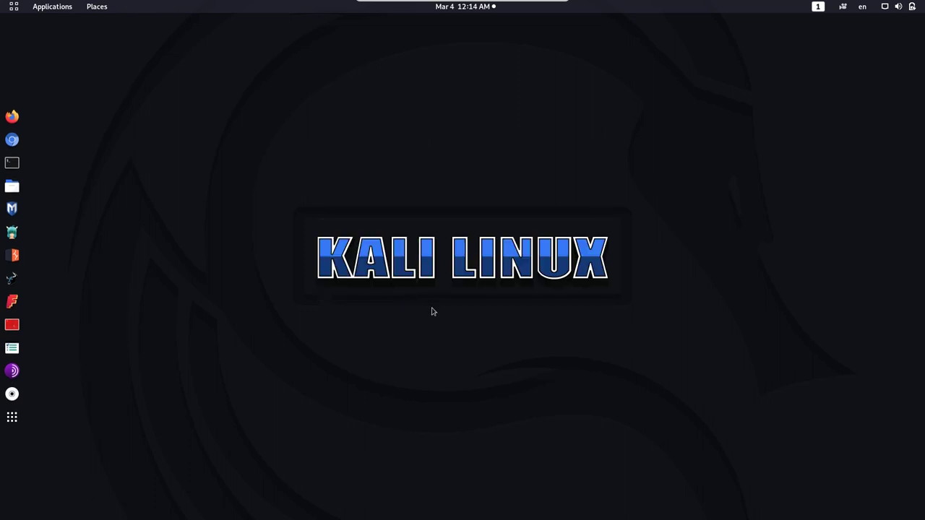
Open the VBox_GAs_6.0.18 disc in the file manager and move its window toward the centre of the desktop
{"action": "left_click", "coordinate": [101, 9]}
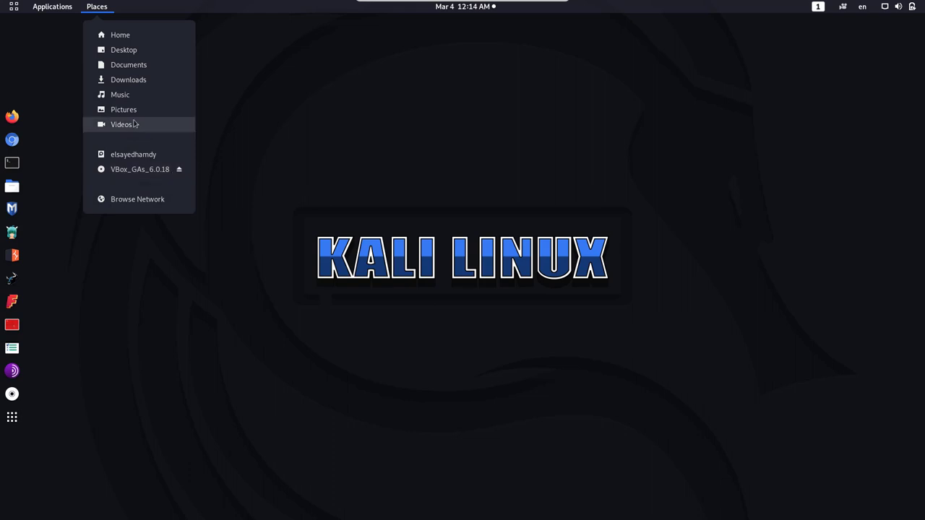
{"action": "left_click", "coordinate": [130, 171]}
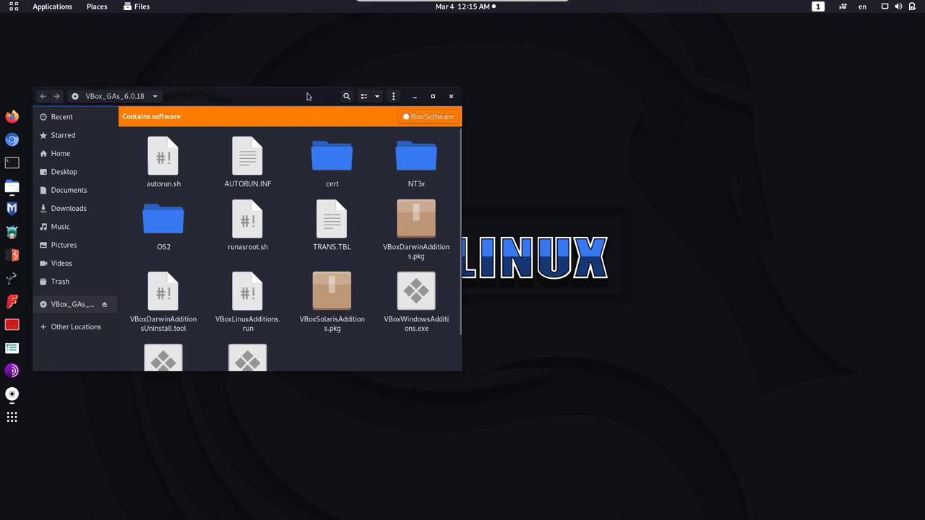
{"action": "left_click_drag", "start_coordinate": [307, 100], "coordinate": [475, 143]}
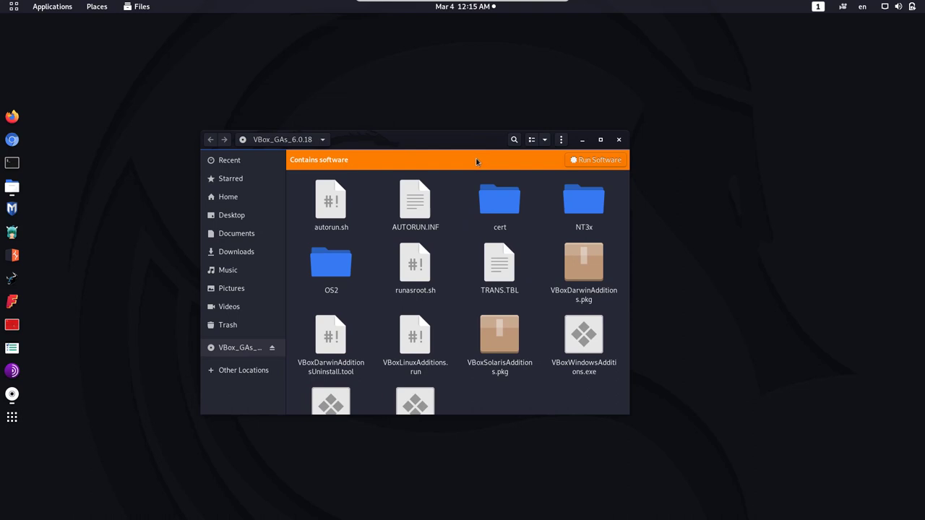
{"action": "right_click", "coordinate": [347, 147]}
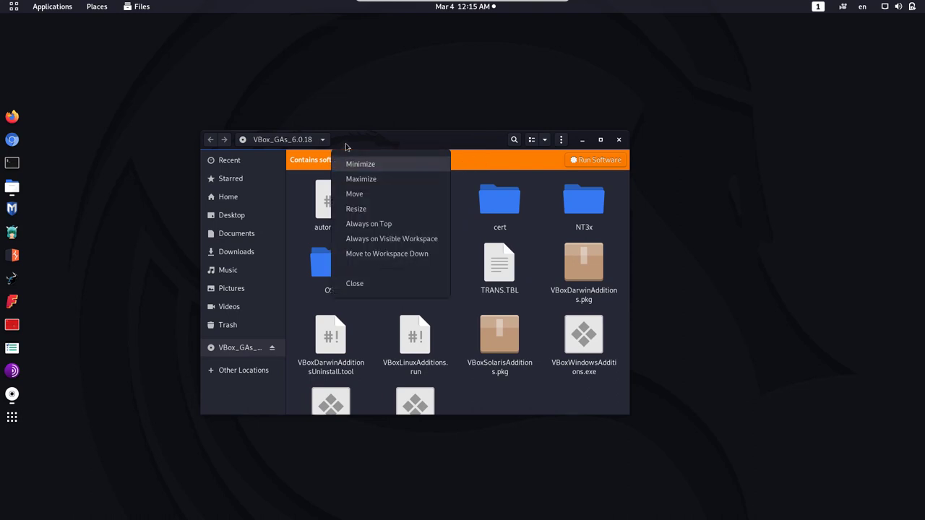
{"action": "left_click", "coordinate": [459, 148]}
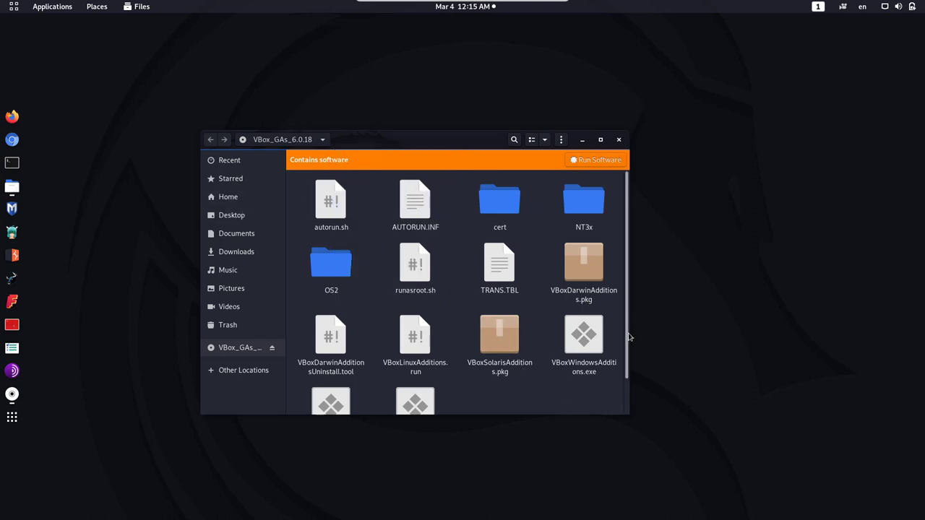
Copy all files and folders from the VBox_GAs_6.0.18 disc
{"action": "left_click_drag", "start_coordinate": [629, 337], "coordinate": [330, 188]}
{"action": "right_click", "coordinate": [334, 195]}
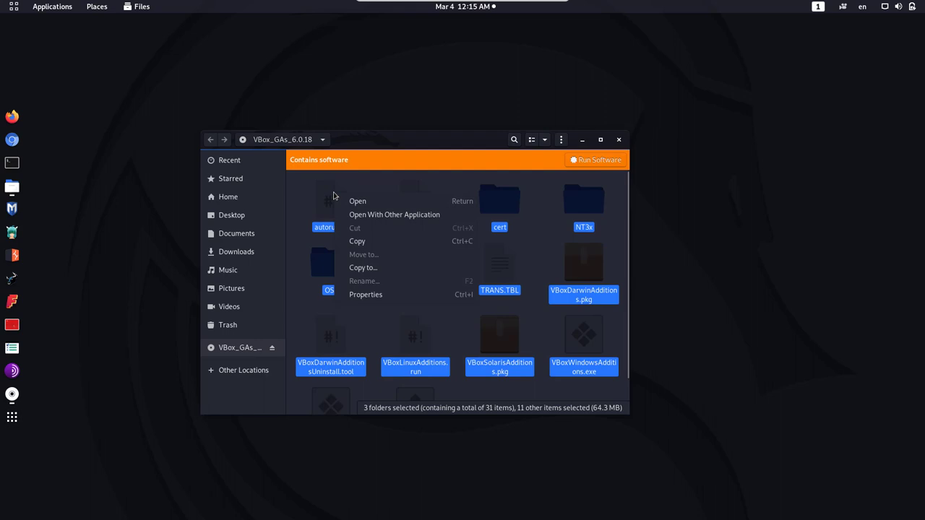
{"action": "left_click", "coordinate": [370, 241]}
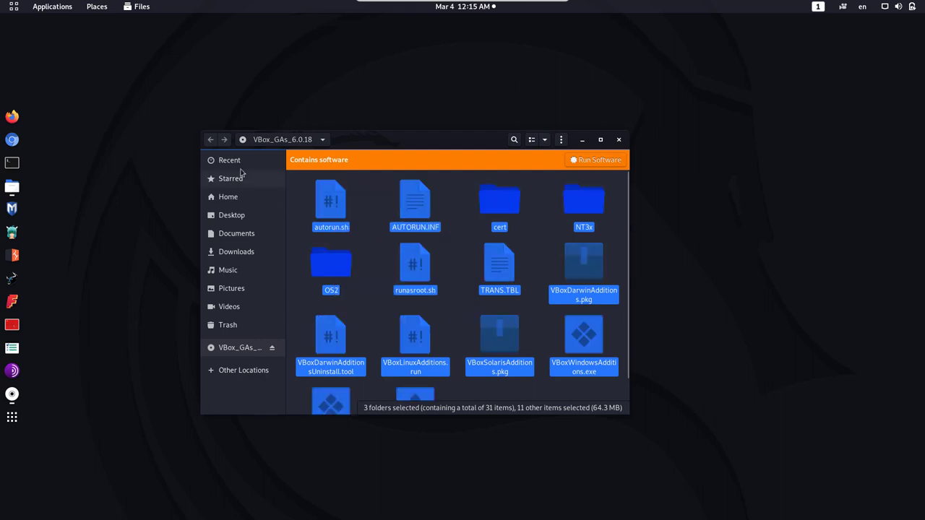
Create a new folder named vbox in the Home directory
{"action": "left_click", "coordinate": [239, 200]}
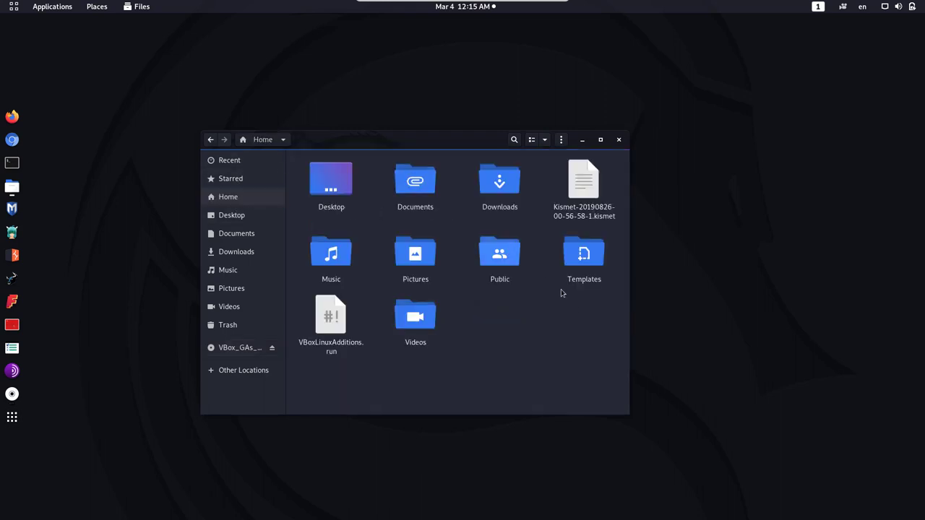
{"action": "right_click", "coordinate": [573, 322]}
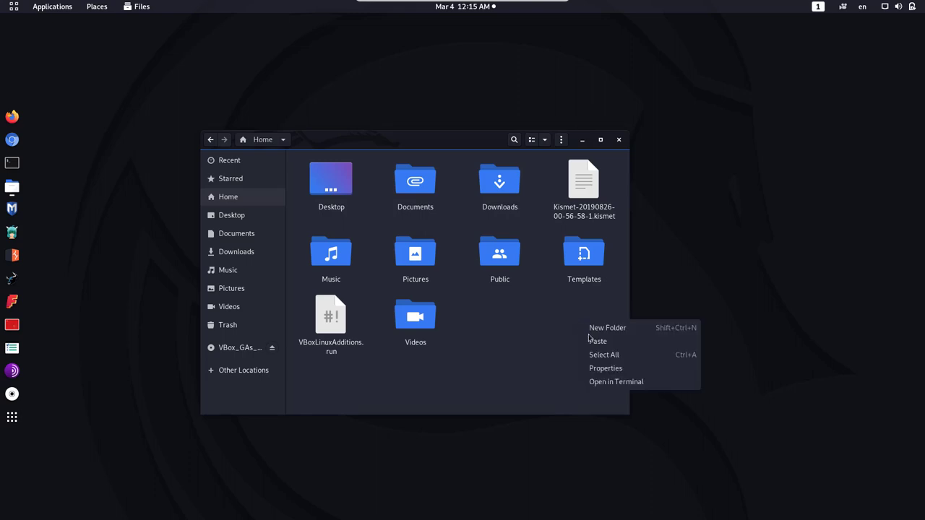
{"action": "left_click", "coordinate": [596, 338]}
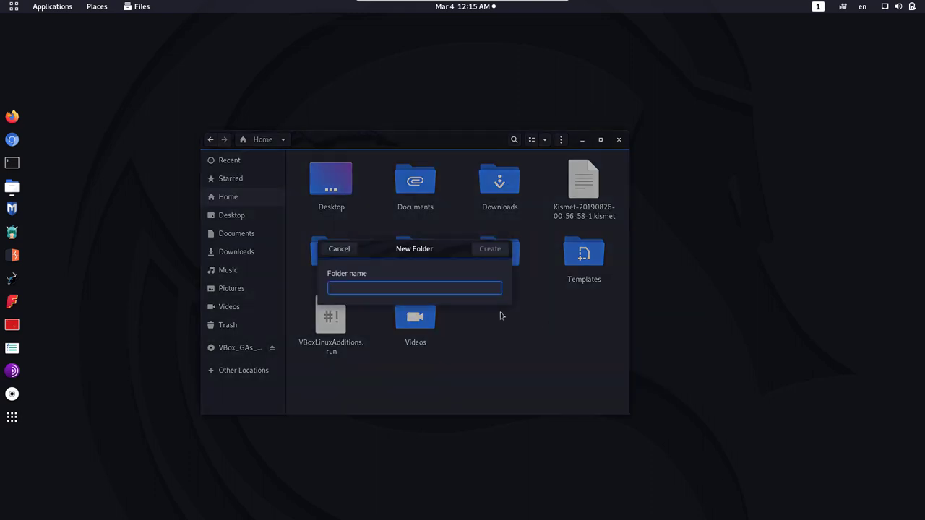
{"action": "type", "text": "vbox"}
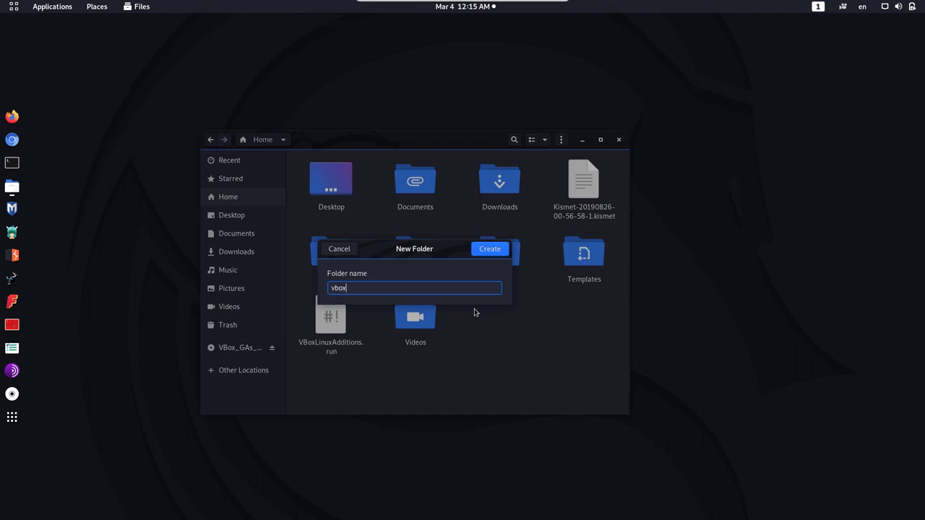
{"action": "key", "text": "Return"}
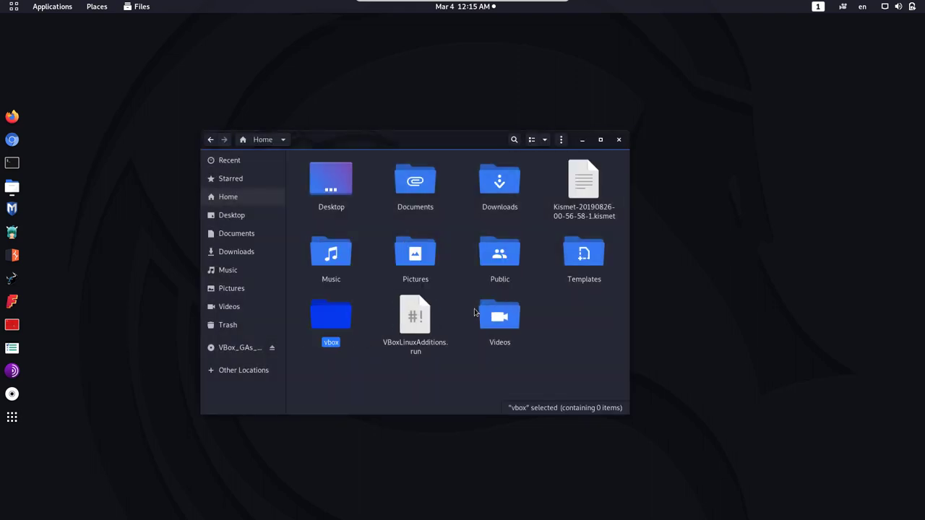
Paste the copied Guest Additions files into the vbox folder
{"action": "double_click", "coordinate": [324, 329]}
{"action": "right_click", "coordinate": [420, 302]}
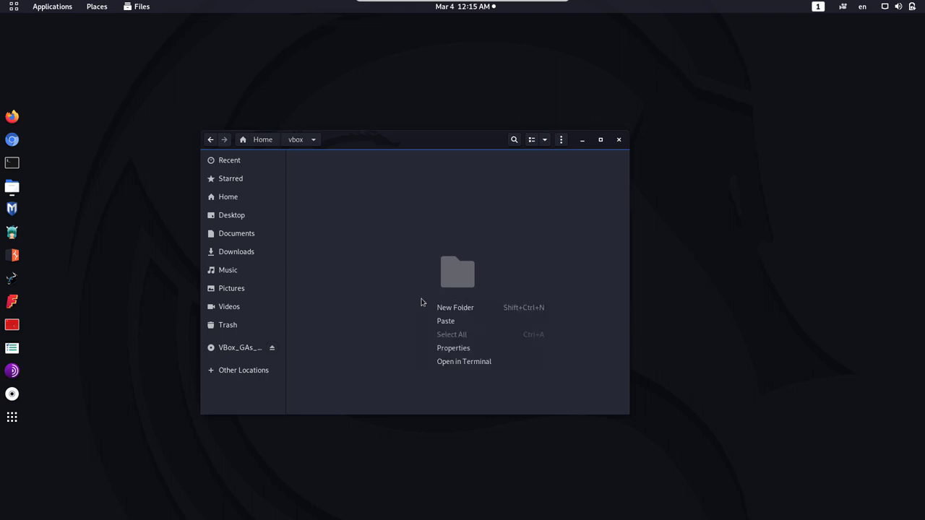
{"action": "left_click", "coordinate": [443, 320]}
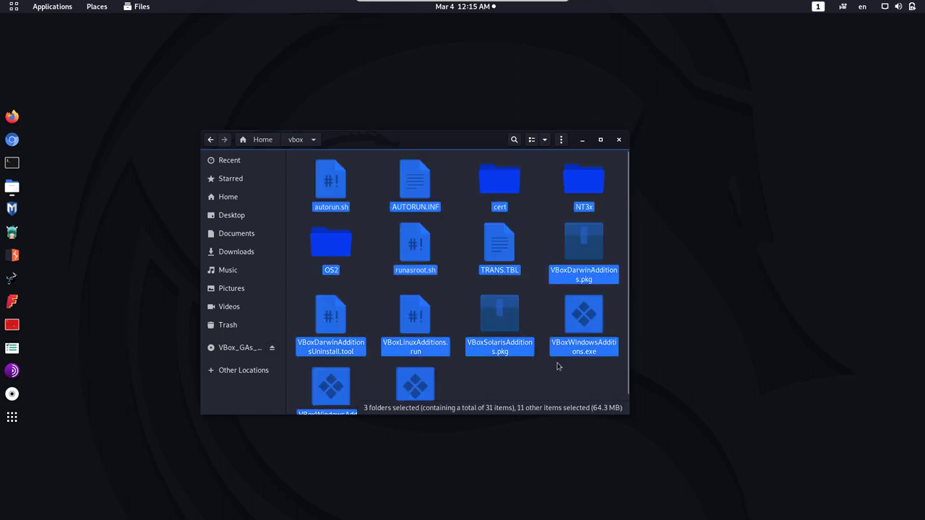
Deselect the pasted files and open a terminal in the vbox folder
{"action": "left_click", "coordinate": [526, 377]}
{"action": "right_click", "coordinate": [526, 377]}
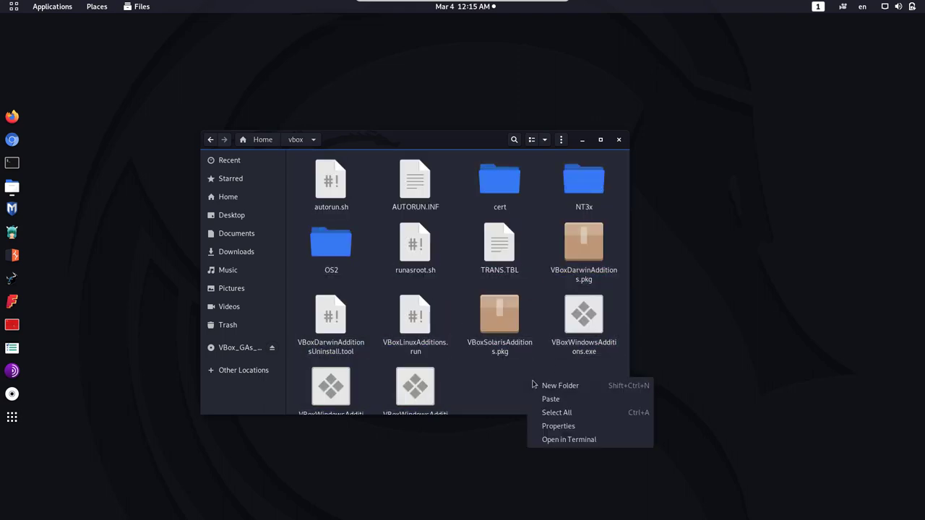
{"action": "left_click", "coordinate": [579, 440]}
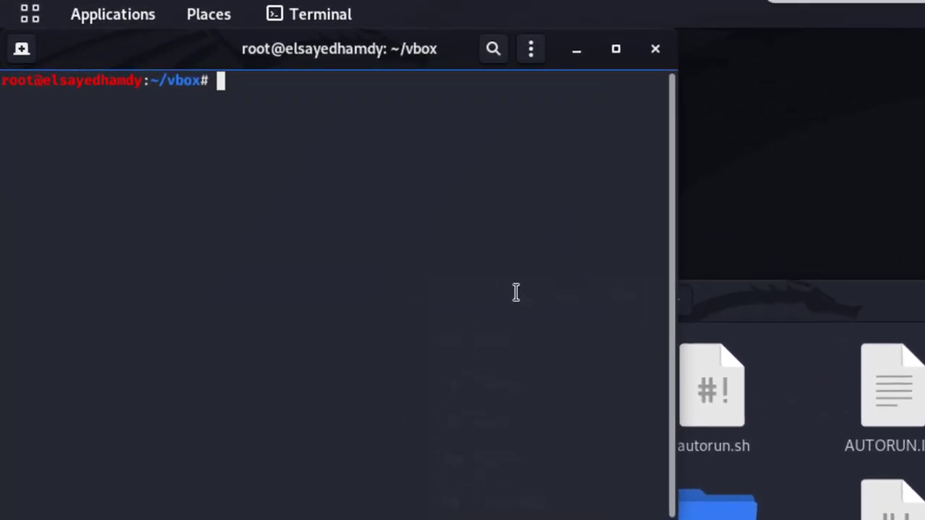
Make the Linux installer executable with the command chmod +x VBoxLinuxAdditions.run, pasting in the file name
{"action": "type", "text": "chmod"}
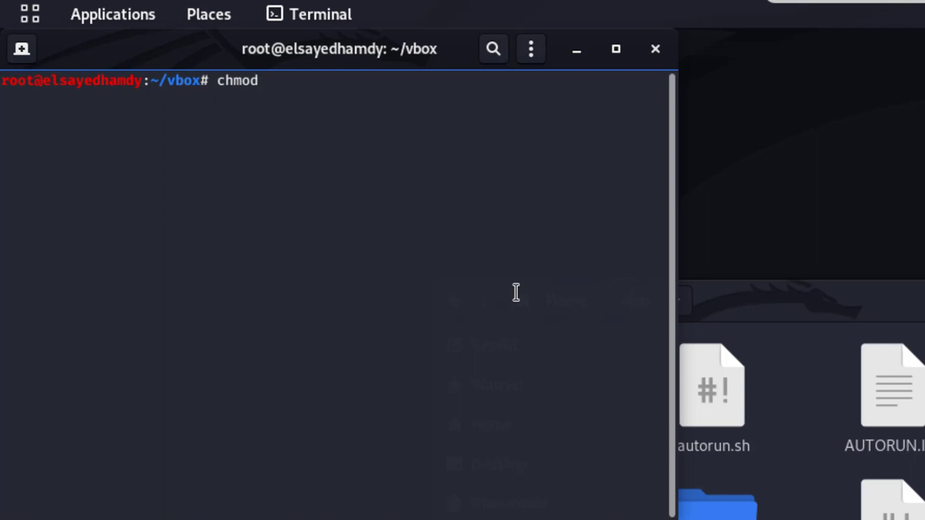
{"action": "type", "text": " +x"}
{"action": "key", "text": "alt+Tab"}
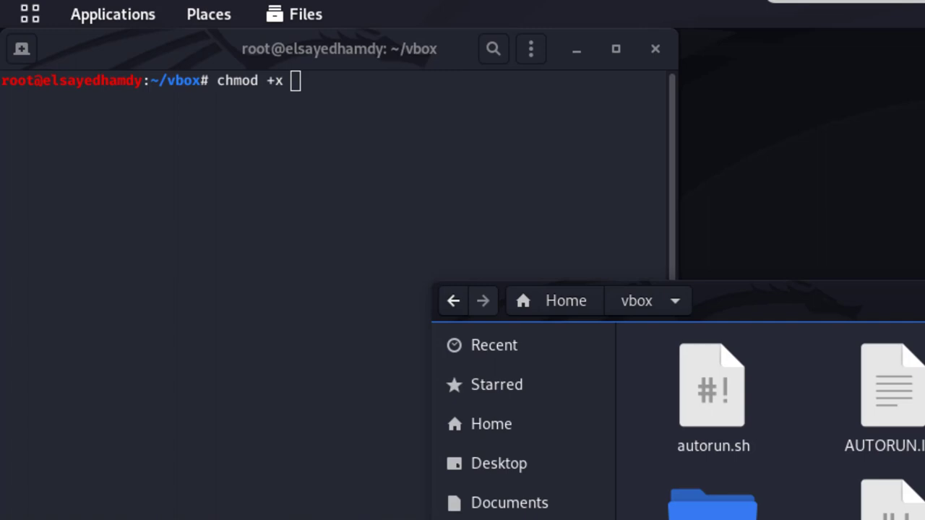
{"action": "left_click", "coordinate": [250, 252]}
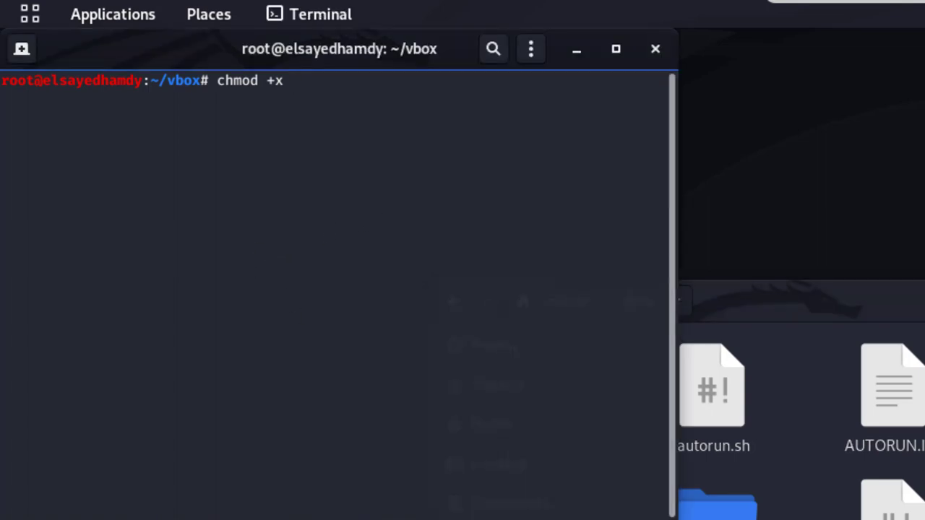
{"action": "key", "text": "alt+Tab"}
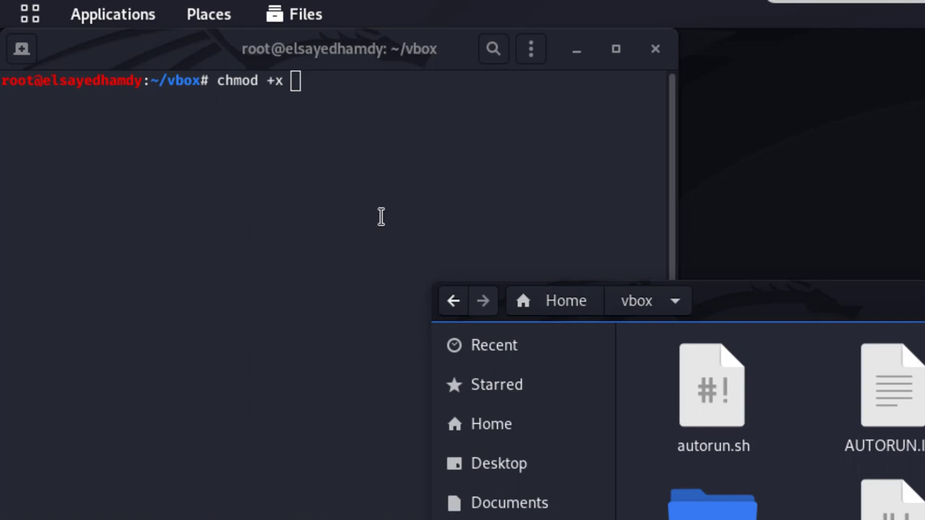
{"action": "left_click", "coordinate": [288, 130]}
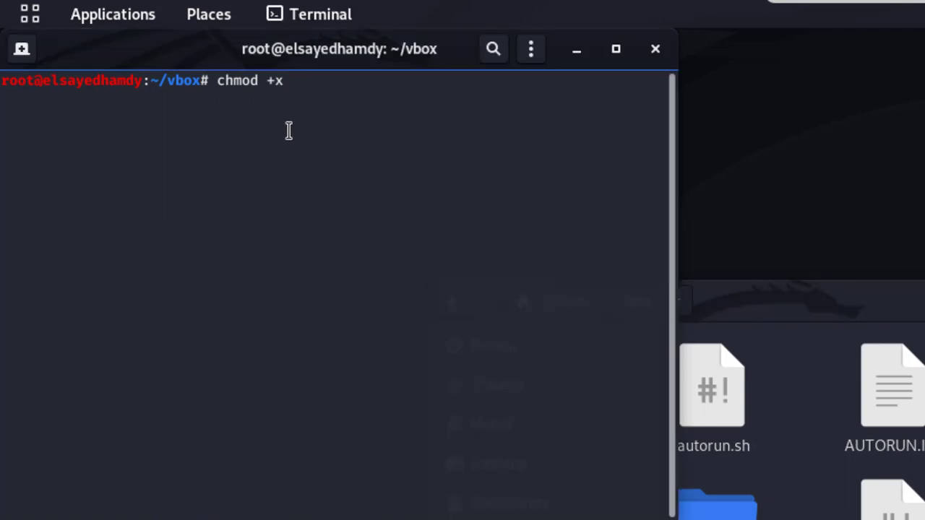
{"action": "right_click", "coordinate": [288, 130]}
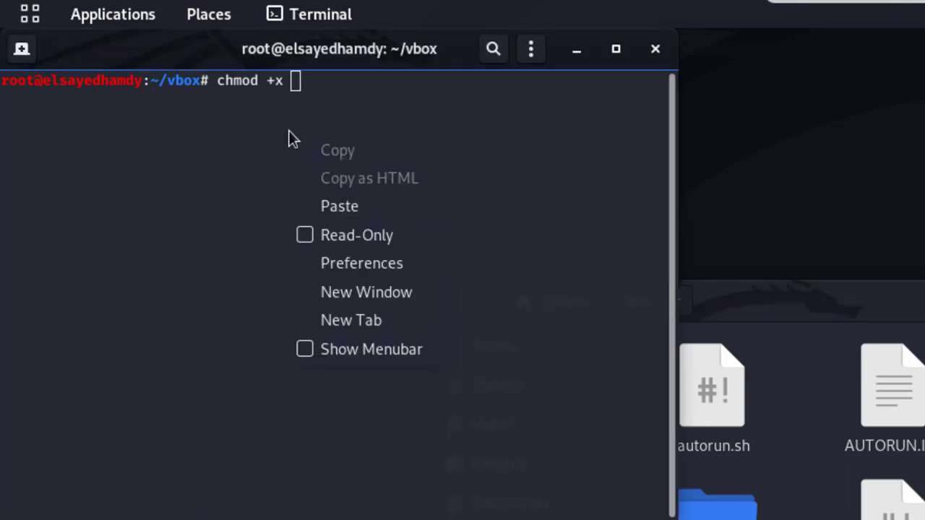
{"action": "left_click", "coordinate": [347, 207]}
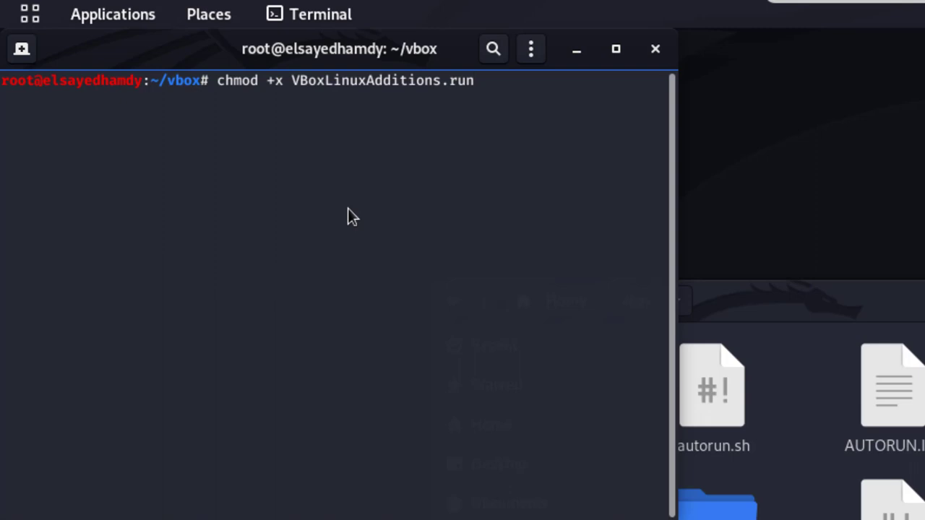
{"action": "key", "text": "Return"}
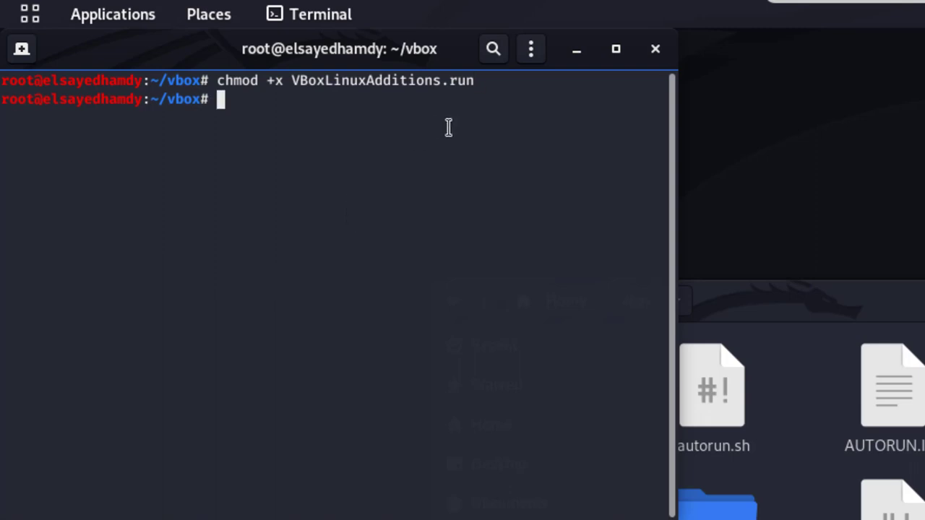
Run the installer with the command ./VBoxLinuxAdditions.run, pasting in the file name, and close the terminal once installation finishes
{"action": "type", "text": "./"}
{"action": "right_click", "coordinate": [449, 129]}
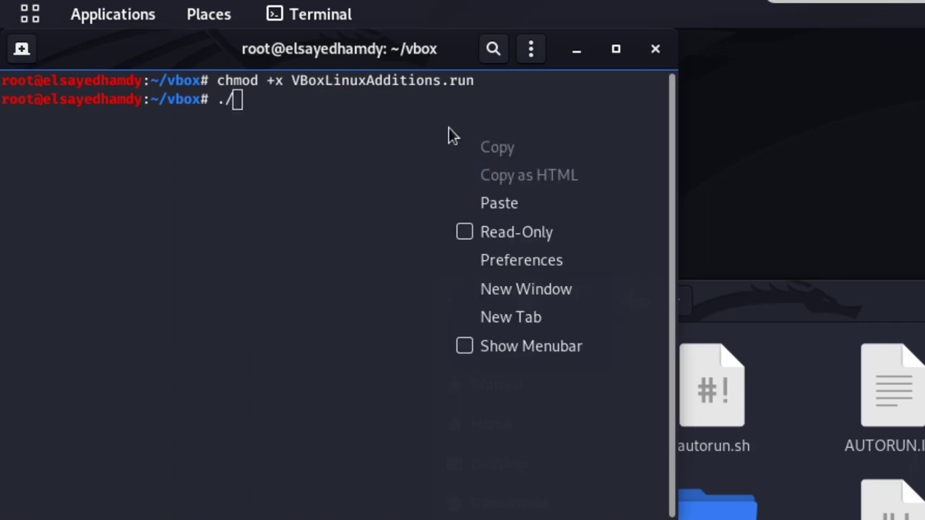
{"action": "left_click", "coordinate": [497, 203]}
{"action": "key", "text": "Return"}
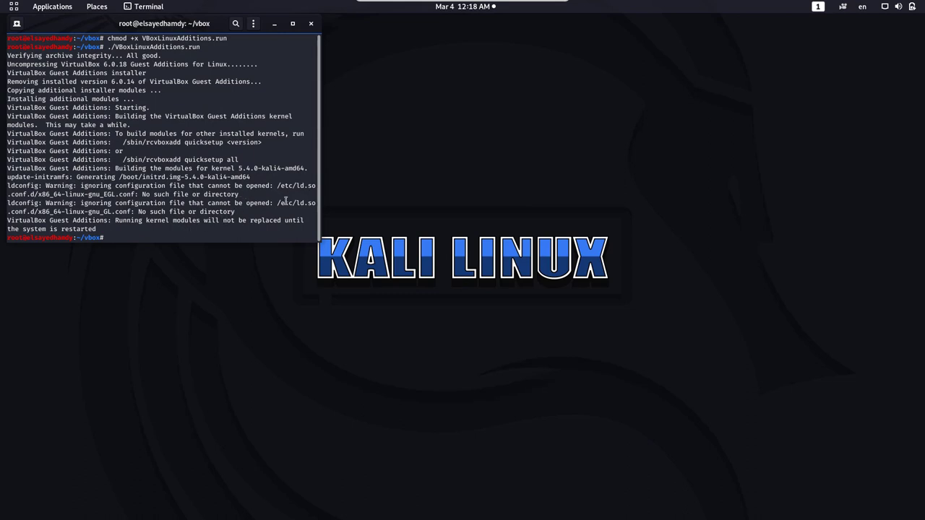
{"action": "left_click", "coordinate": [312, 24]}
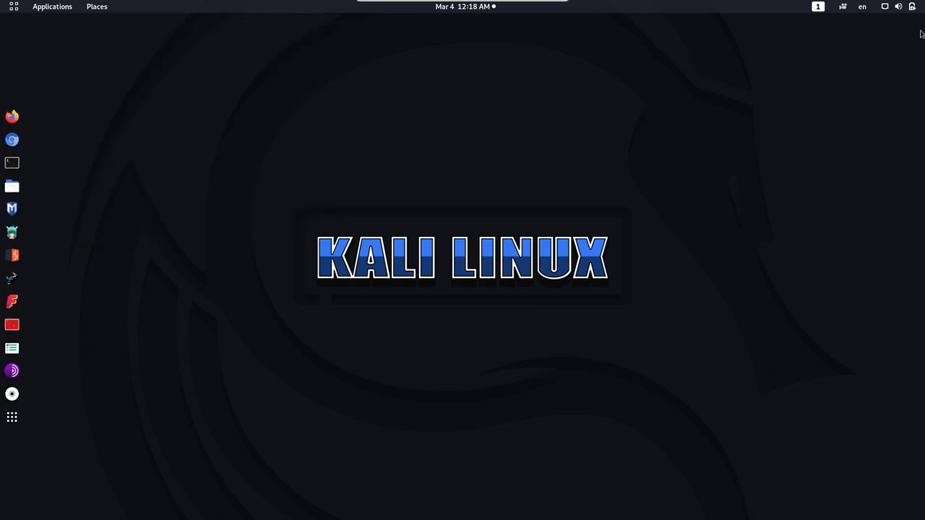
Power off the Kali Linux system
{"action": "left_click", "coordinate": [914, 9]}
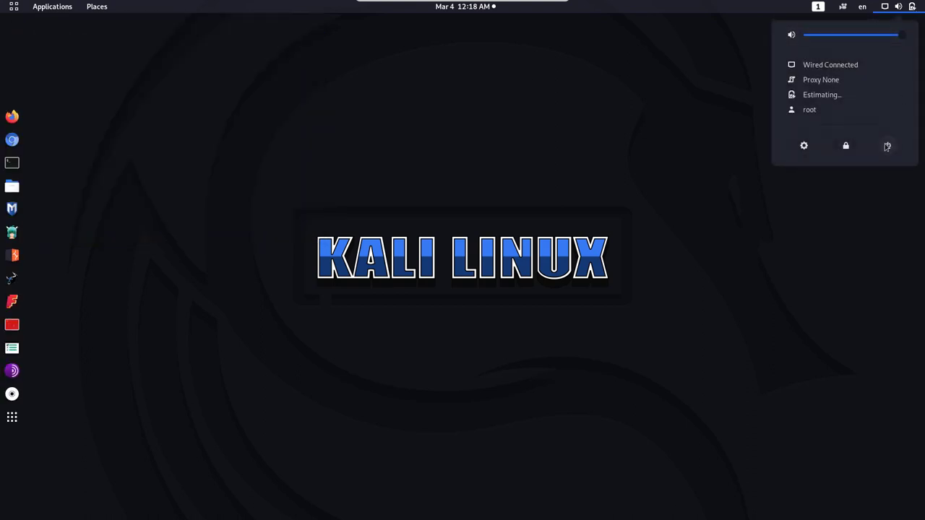
{"action": "left_click", "coordinate": [886, 146]}
{"action": "left_click", "coordinate": [535, 296]}
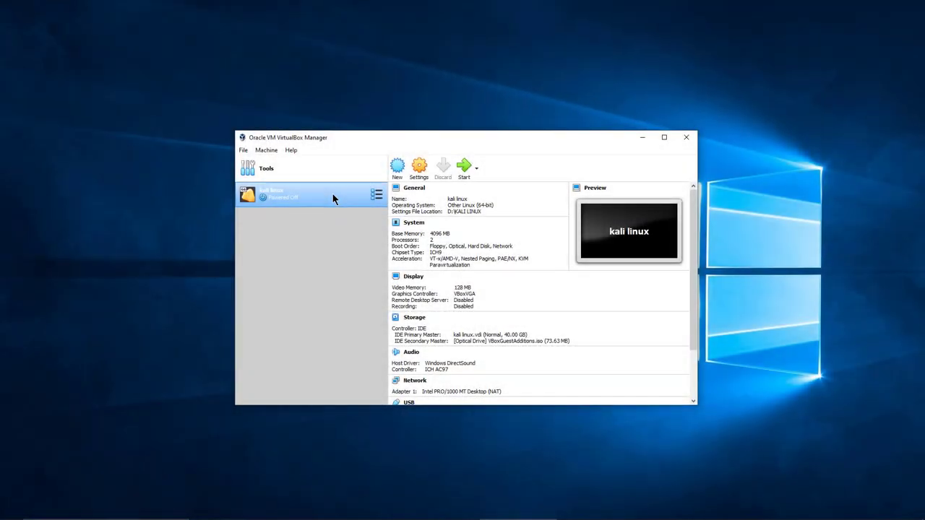
Open the Shared Folders settings of the kali linux machine and start adding a new share
{"action": "right_click", "coordinate": [333, 193]}
{"action": "left_click", "coordinate": [342, 201]}
{"action": "left_click", "coordinate": [353, 301]}
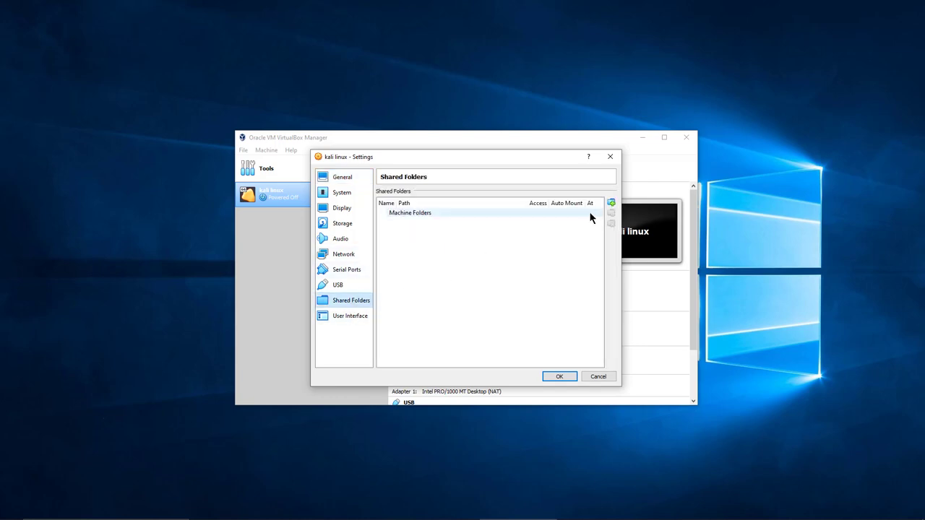
{"action": "left_click", "coordinate": [586, 213]}
{"action": "left_click", "coordinate": [611, 203]}
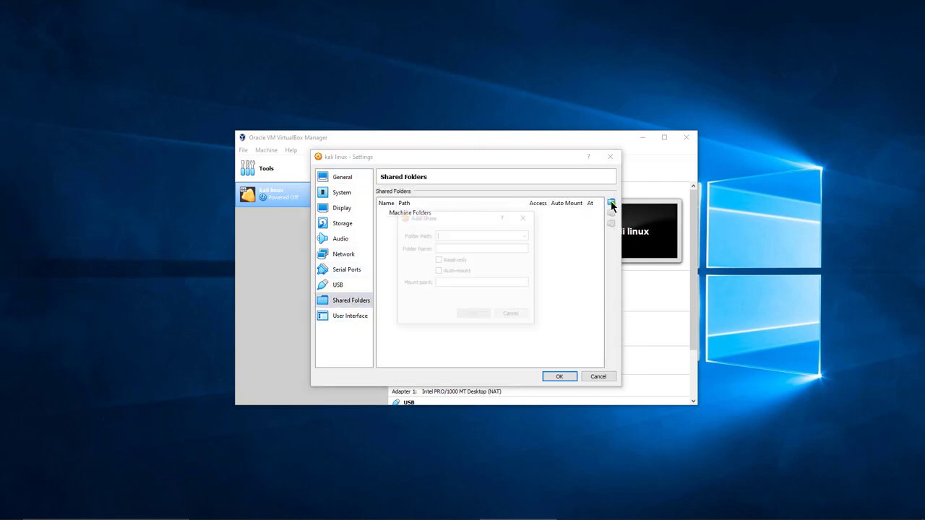
Browse for the share's folder path, going to the KALI LINUX folder on the public (D:) drive
{"action": "left_click", "coordinate": [527, 236]}
{"action": "left_click", "coordinate": [495, 250]}
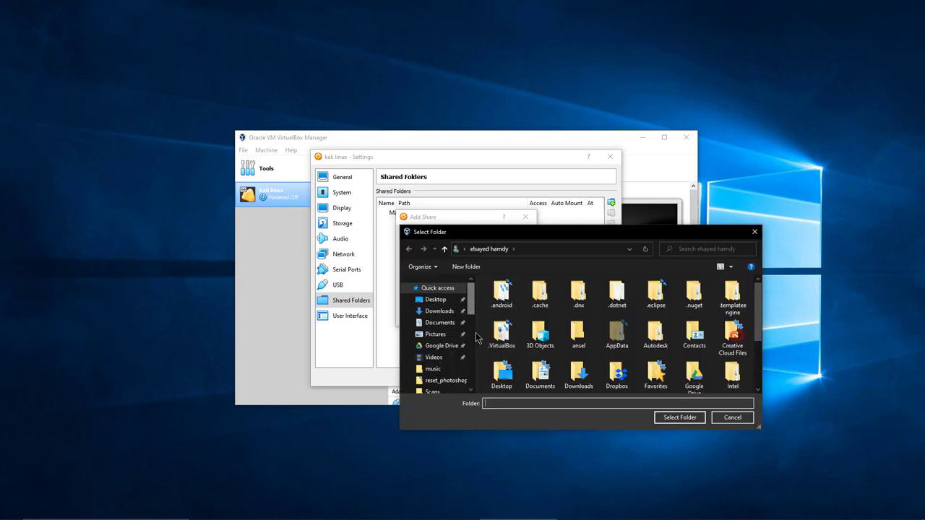
{"action": "scroll", "coordinate": [475, 337], "scroll_direction": "down", "scroll_amount": 5}
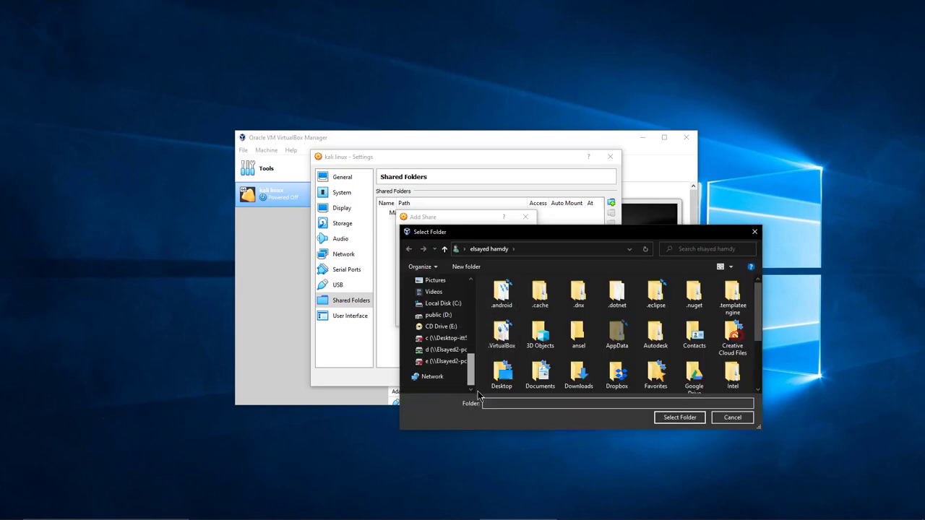
{"action": "left_click", "coordinate": [442, 318]}
{"action": "left_click", "coordinate": [520, 345]}
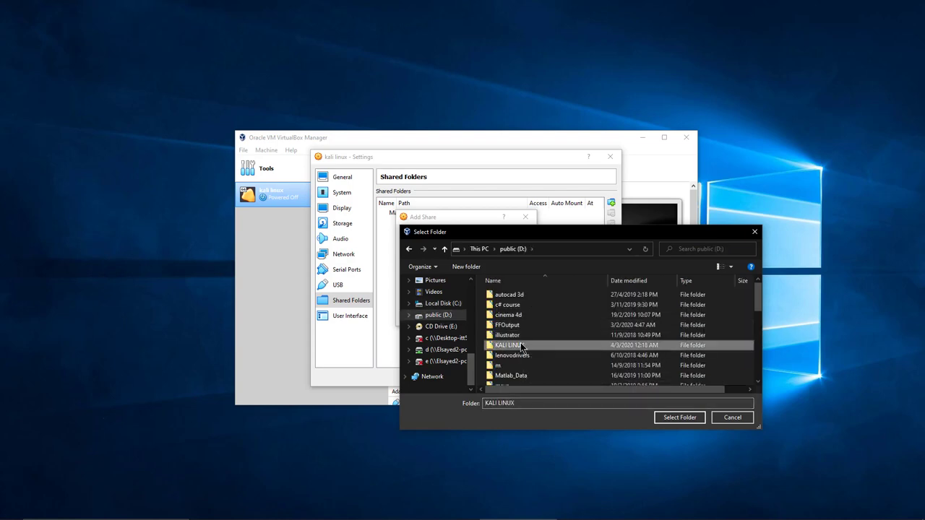
{"action": "double_click", "coordinate": [521, 345]}
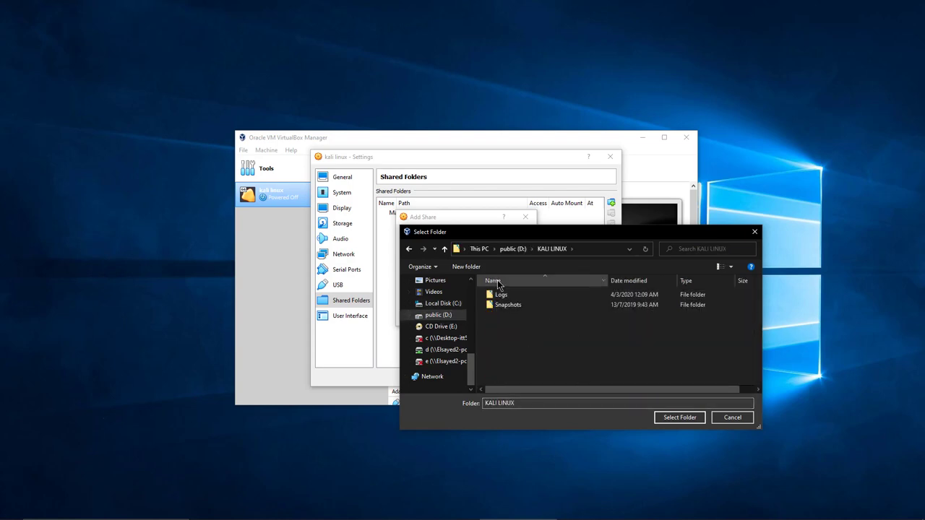
Create a folder named Sheared inside KALI LINUX and choose it as the share's folder path
{"action": "left_click", "coordinate": [466, 267]}
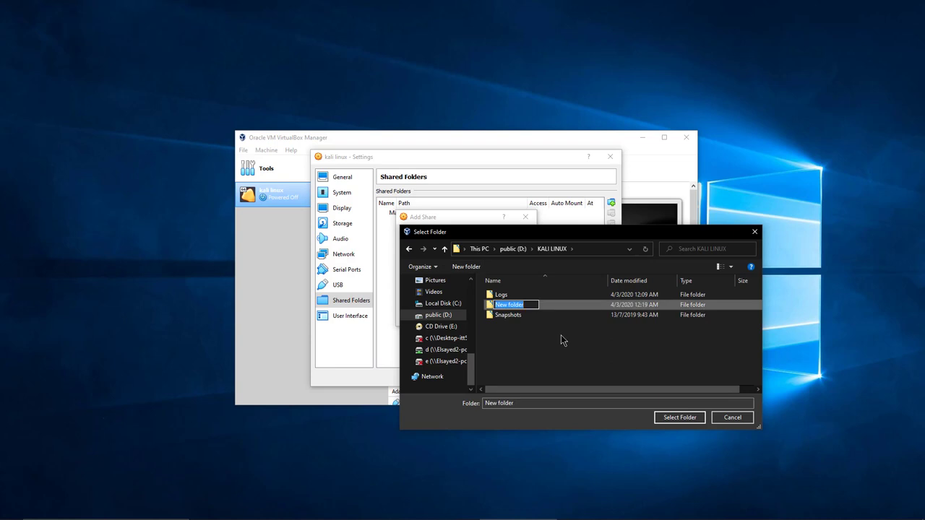
{"action": "type", "text": "Sher"}
{"action": "key", "text": "BackSpace"}
{"action": "type", "text": "ared"}
{"action": "key", "text": "Return"}
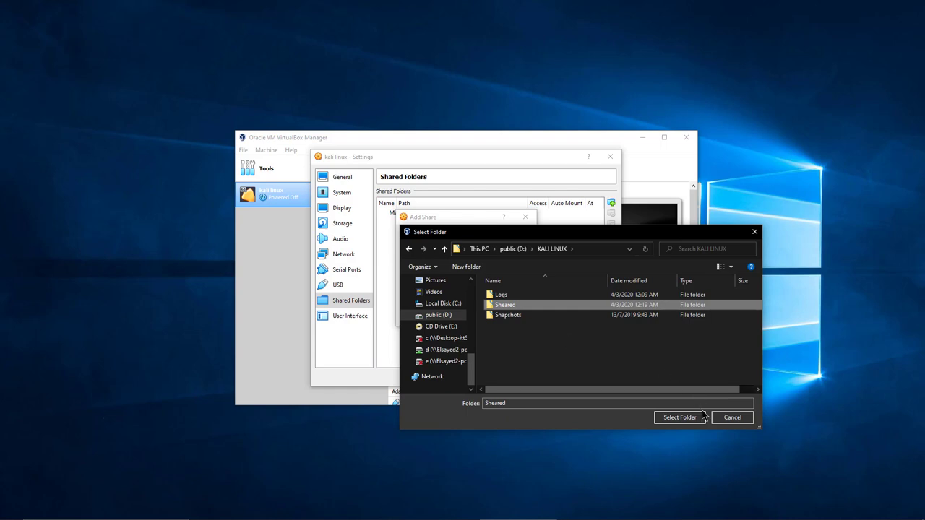
{"action": "left_click", "coordinate": [679, 418]}
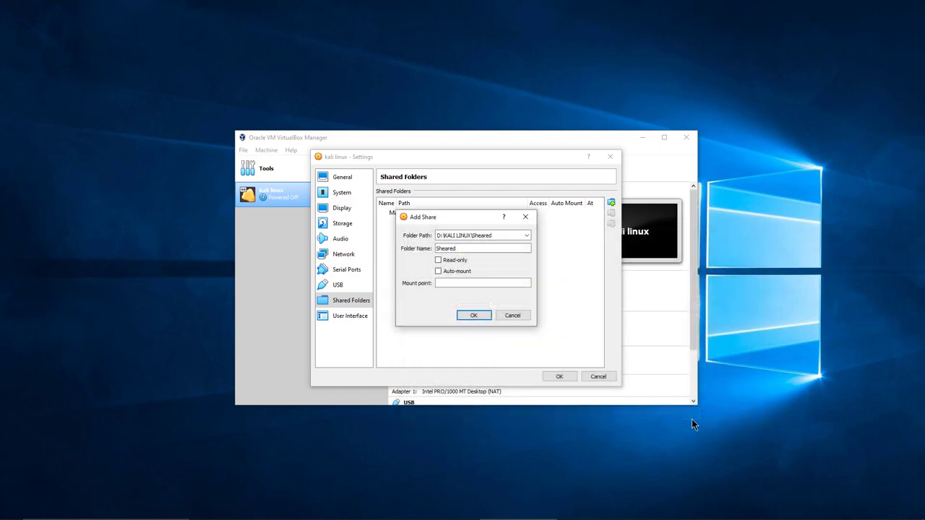
Enable Auto-mount for the Sheared folder, add the share, and save the machine settings
{"action": "left_click", "coordinate": [444, 269]}
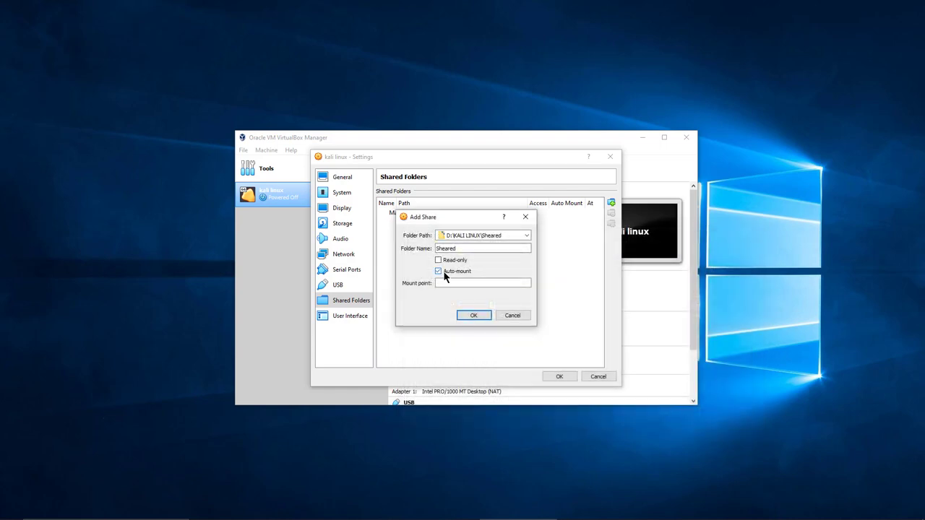
{"action": "left_click", "coordinate": [474, 316]}
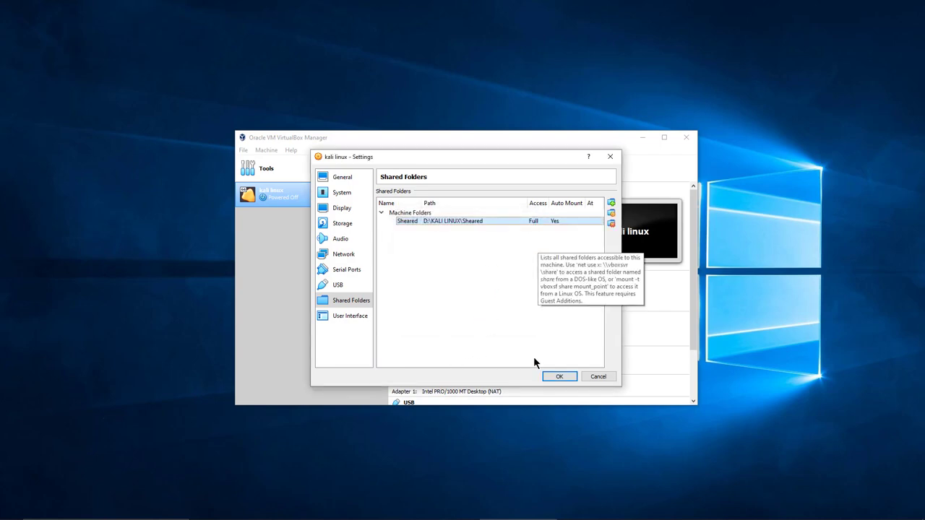
{"action": "left_click", "coordinate": [560, 376]}
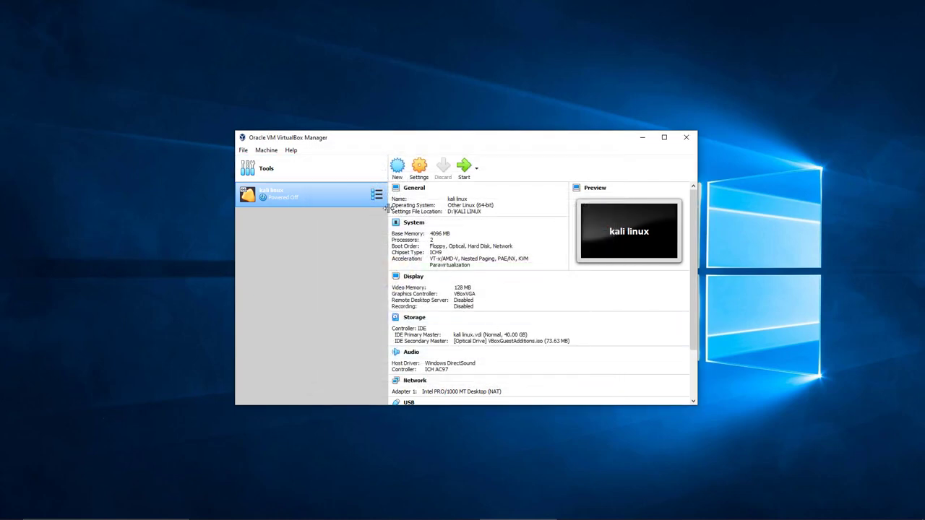
Start the kali linux machine and set its Shared Clipboard to Bidirectional
{"action": "left_click", "coordinate": [464, 167]}
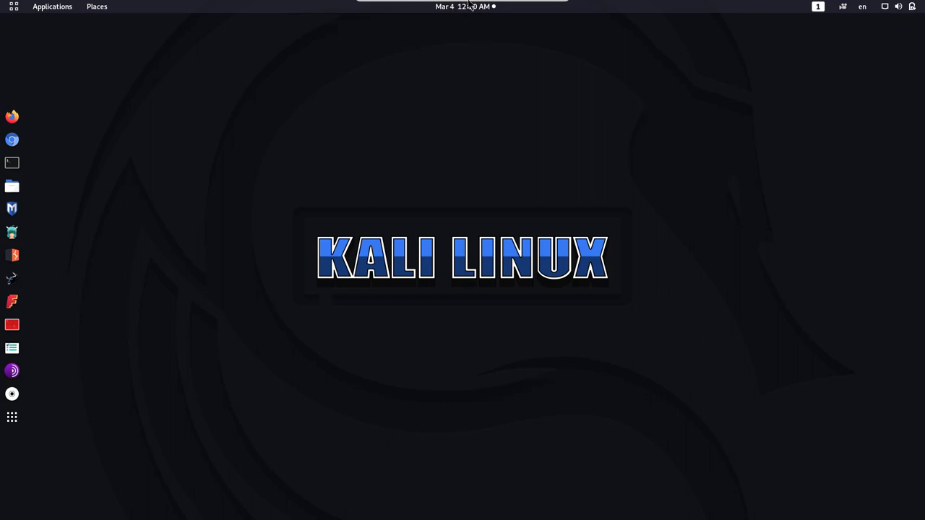
{"action": "mouse_move", "coordinate": [481, 7]}
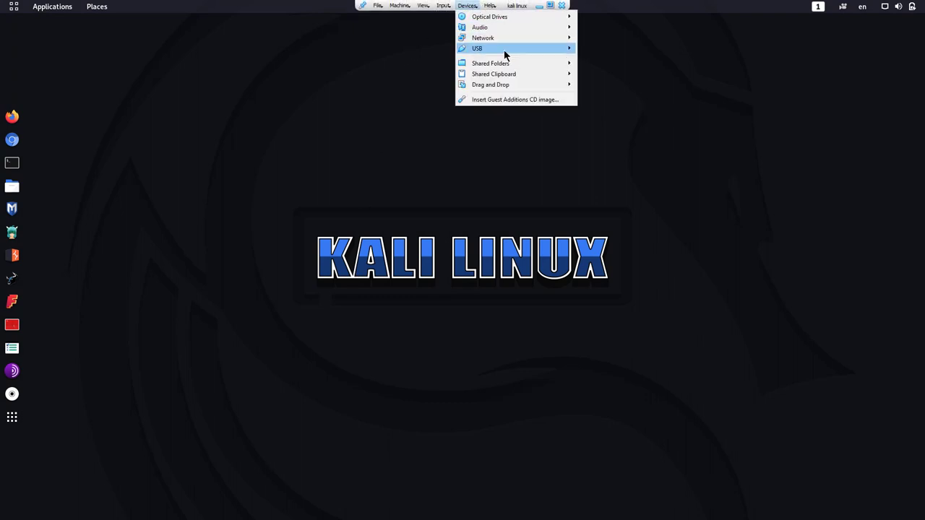
{"action": "mouse_move", "coordinate": [528, 74]}
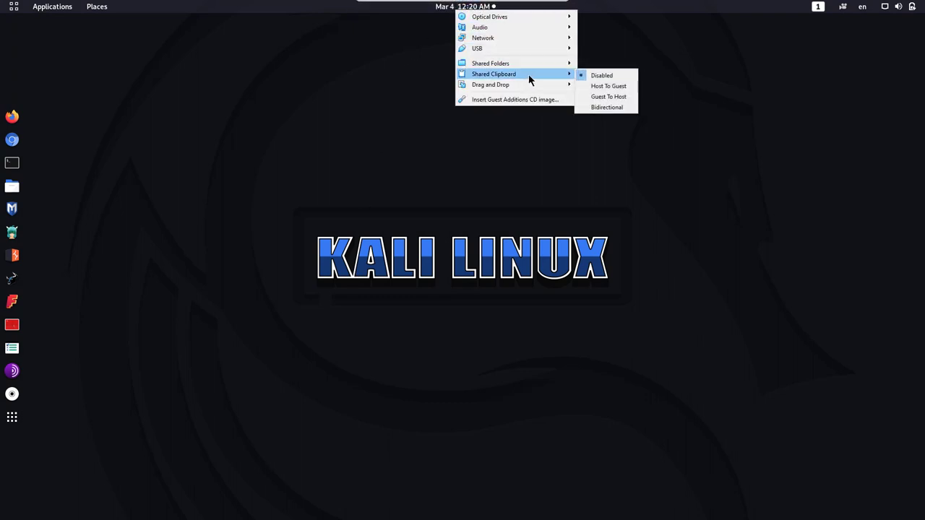
{"action": "left_click", "coordinate": [604, 106]}
Set the virtual machine's Drag and Drop mode to Bidirectional
{"action": "left_click", "coordinate": [478, 6]}
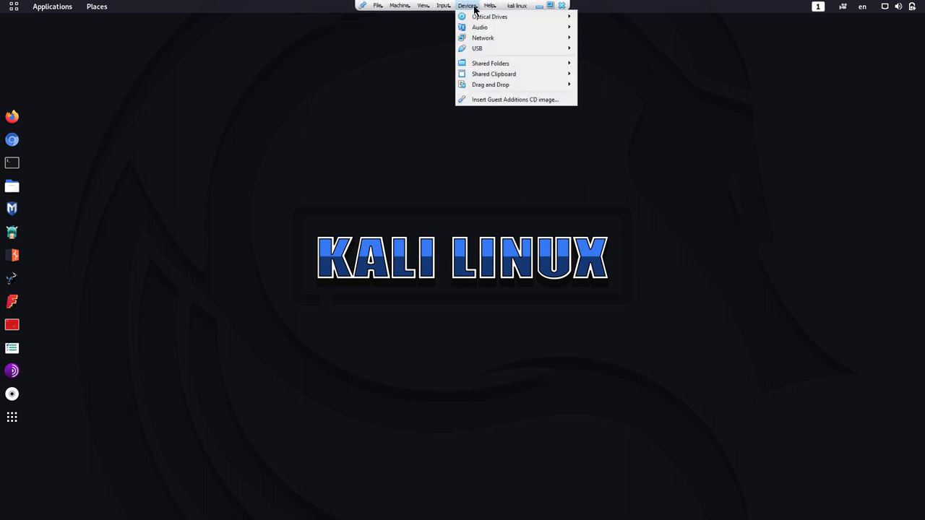
{"action": "mouse_move", "coordinate": [528, 86]}
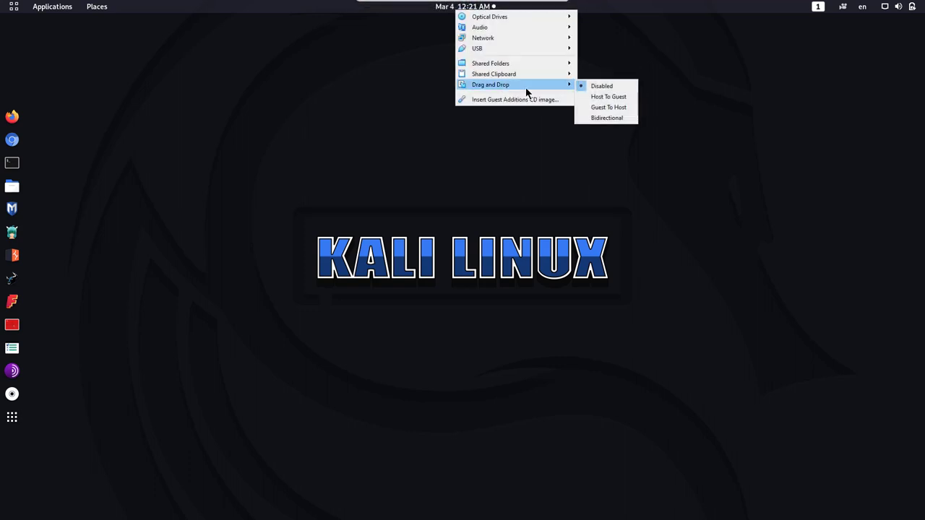
{"action": "left_click", "coordinate": [606, 118]}
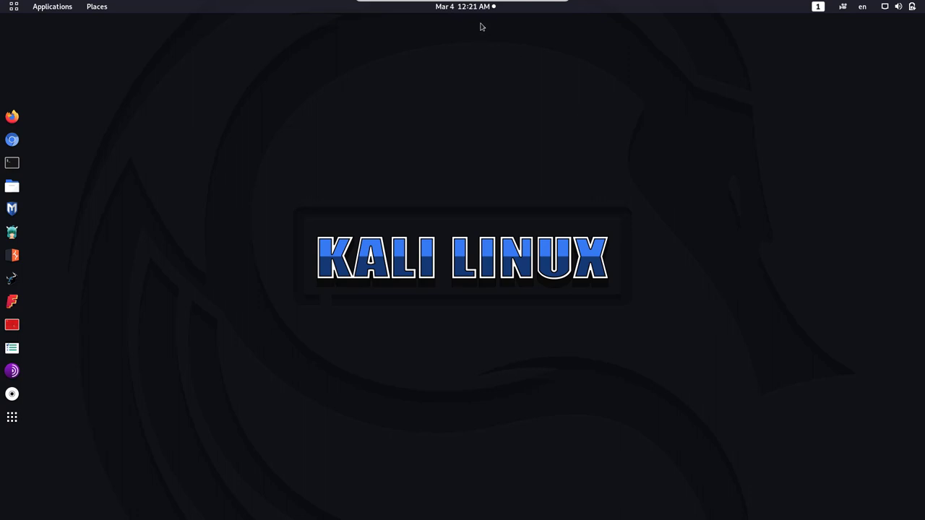
{"action": "mouse_move", "coordinate": [449, 2]}
Open a terminal window and the mounted sf_Sheared folder in Kali
{"action": "left_click", "coordinate": [12, 163]}
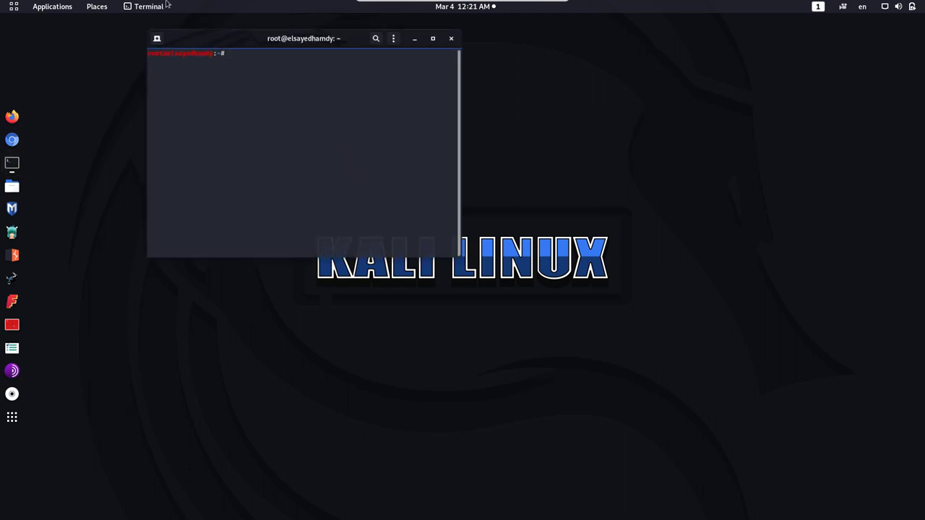
{"action": "left_click", "coordinate": [101, 7]}
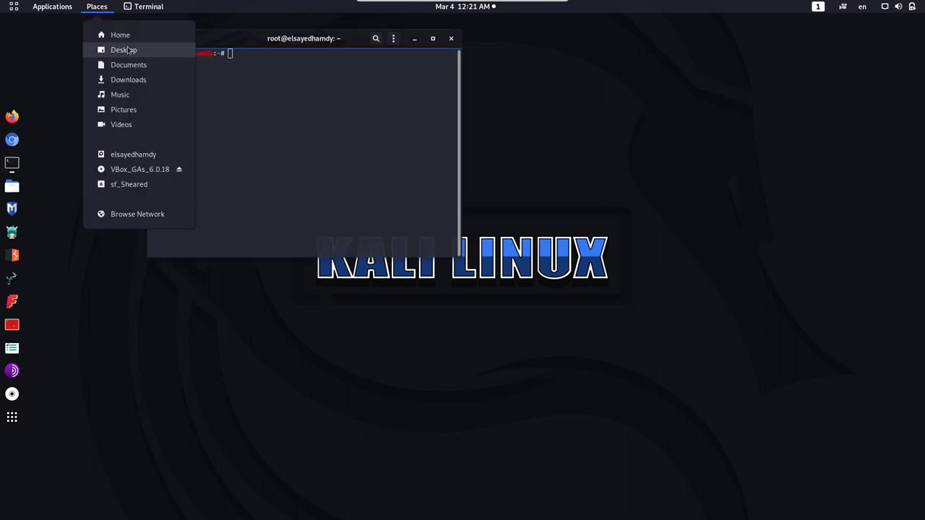
{"action": "left_click", "coordinate": [160, 185]}
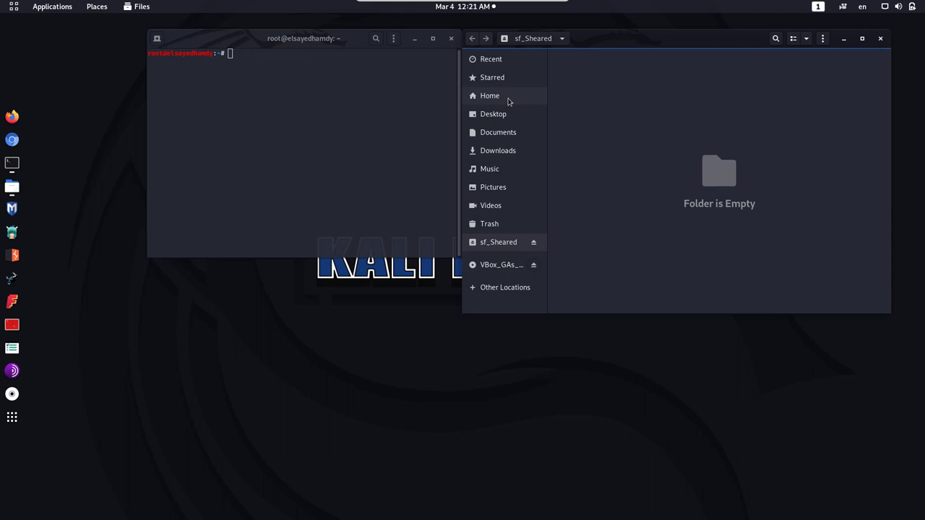
Create a new folder named fhg inside the sf_Sheared shared folder
{"action": "left_click", "coordinate": [823, 39]}
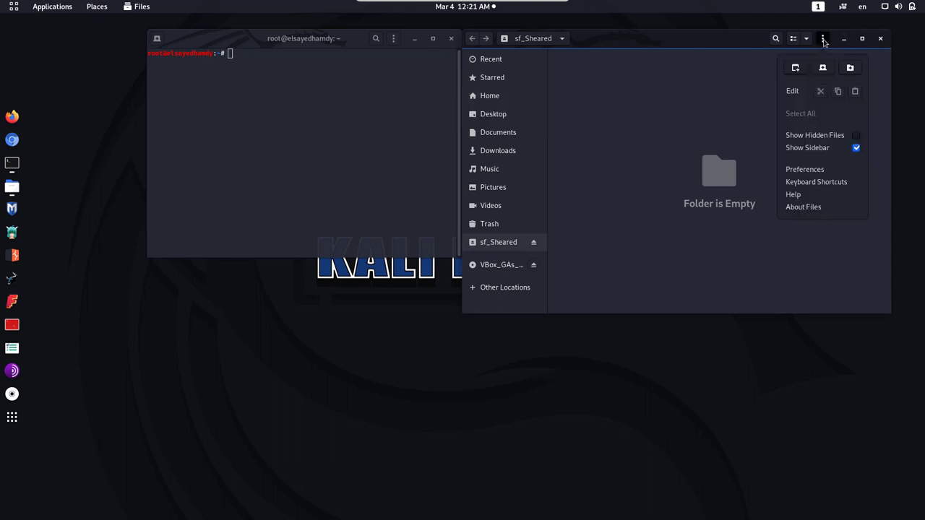
{"action": "left_click", "coordinate": [824, 39]}
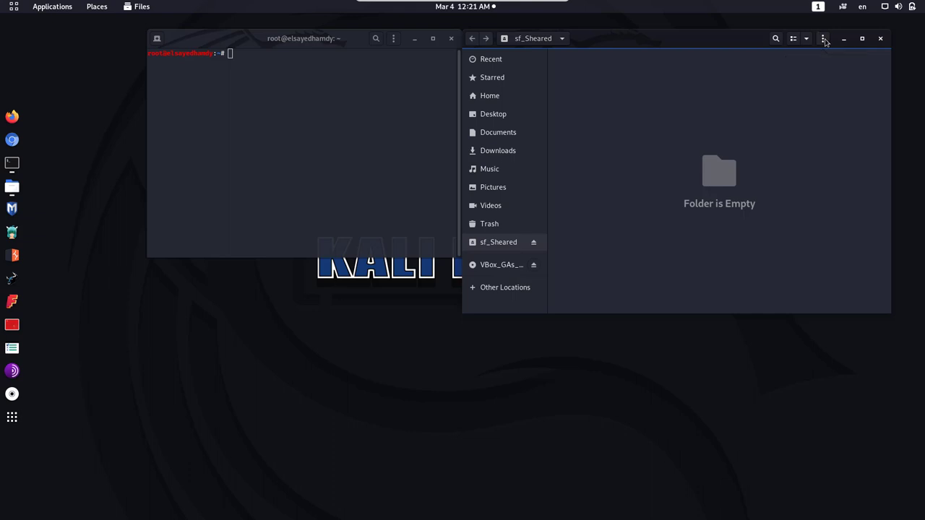
{"action": "right_click", "coordinate": [716, 96]}
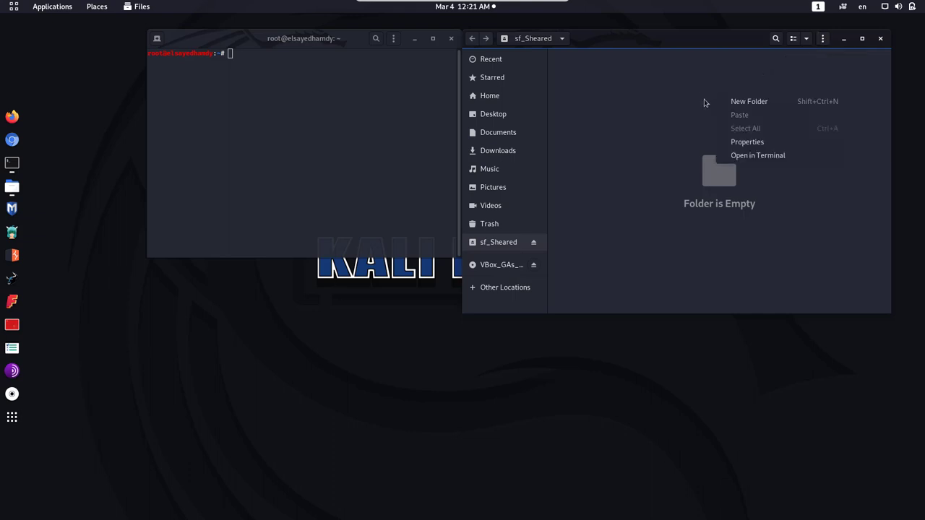
{"action": "left_click", "coordinate": [743, 105]}
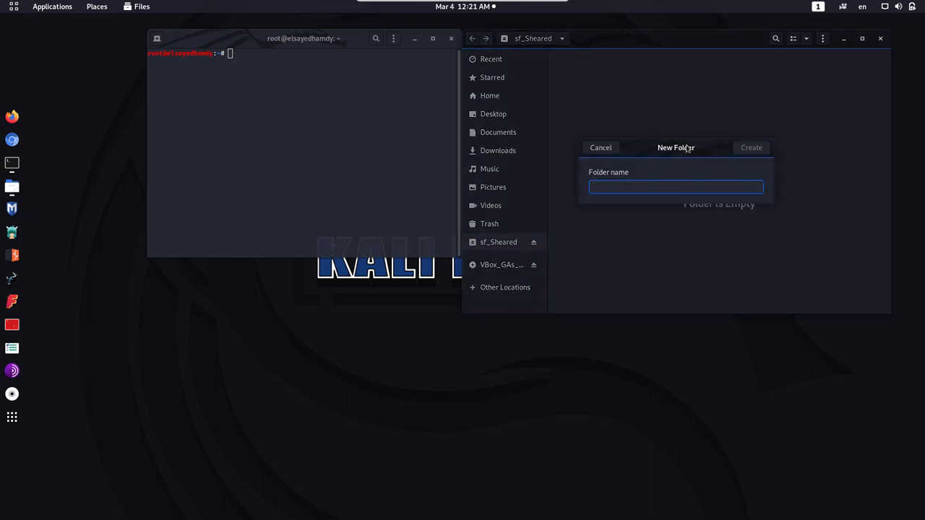
{"action": "type", "text": "fhg"}
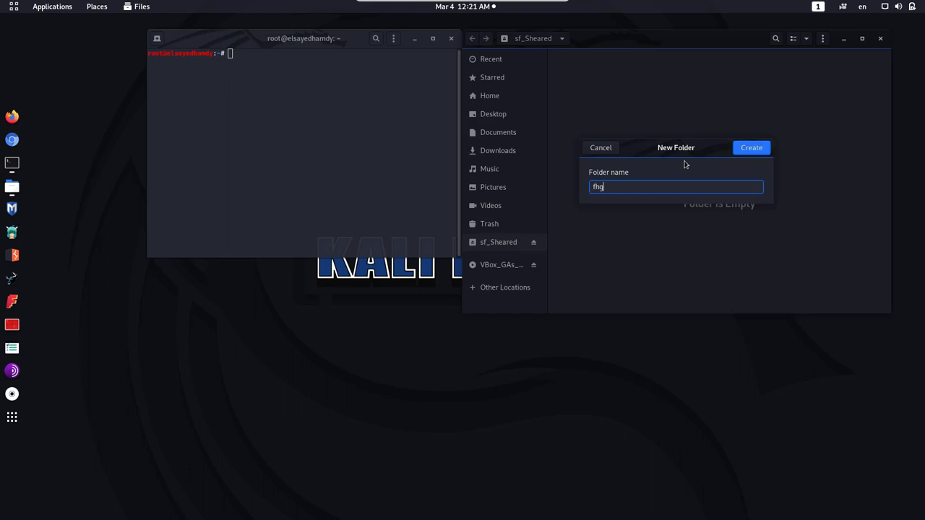
{"action": "left_click", "coordinate": [766, 151]}
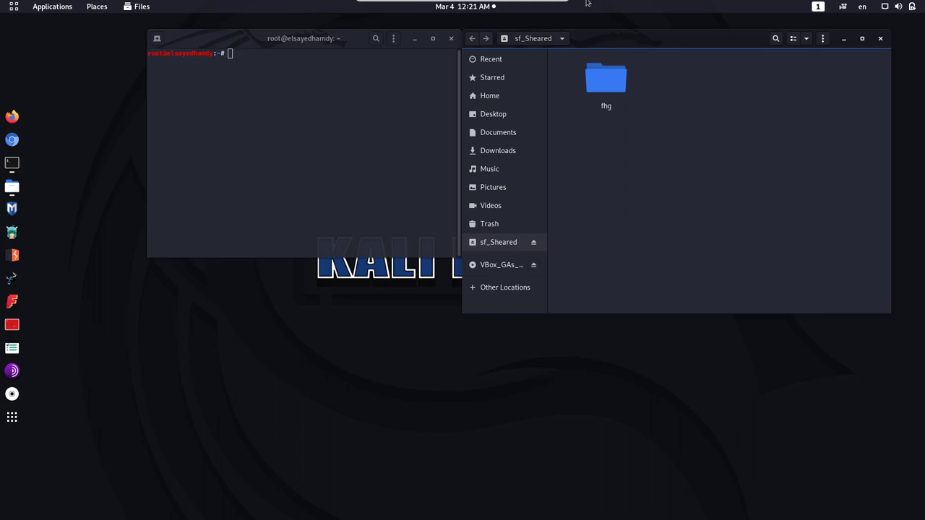
Minimize the Kali machine and check the fhg folder inside D:\KALI LINUX\Sheared in Windows File Explorer
{"action": "left_click", "coordinate": [540, 6]}
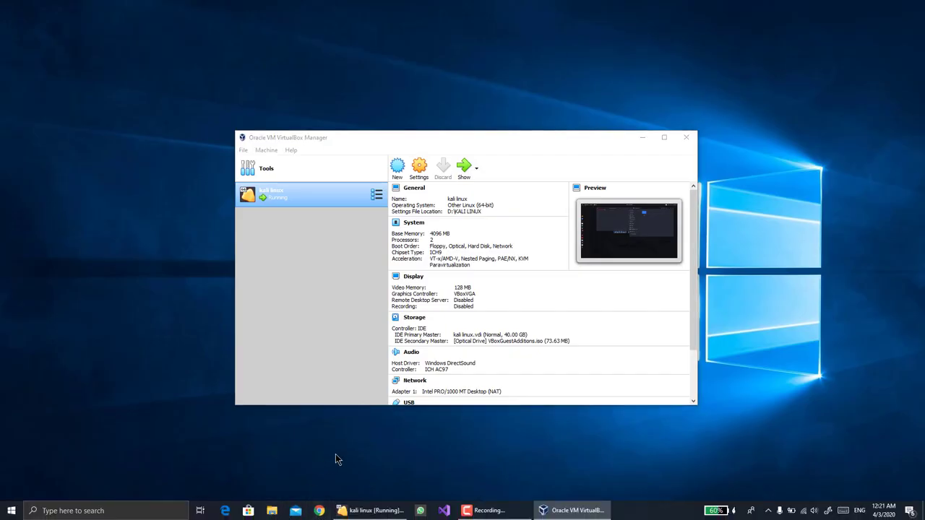
{"action": "key", "text": "super+e"}
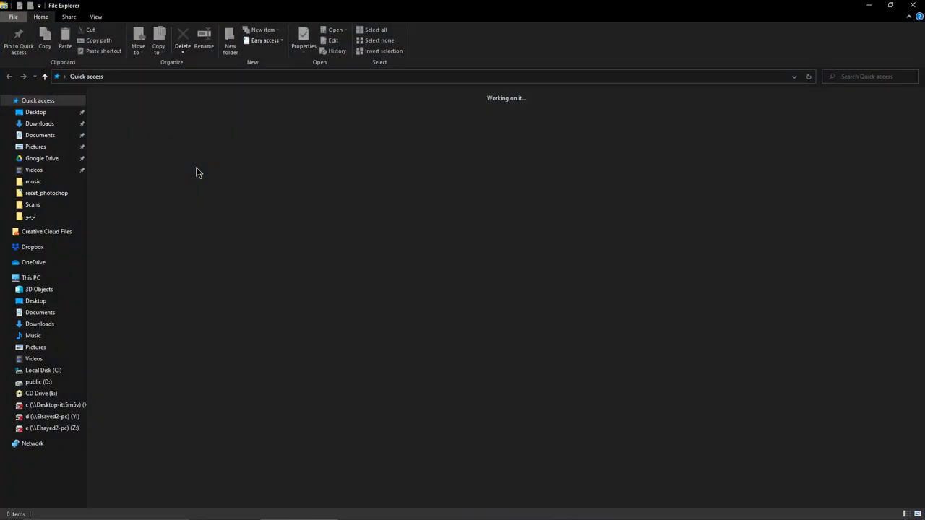
{"action": "left_click", "coordinate": [49, 383]}
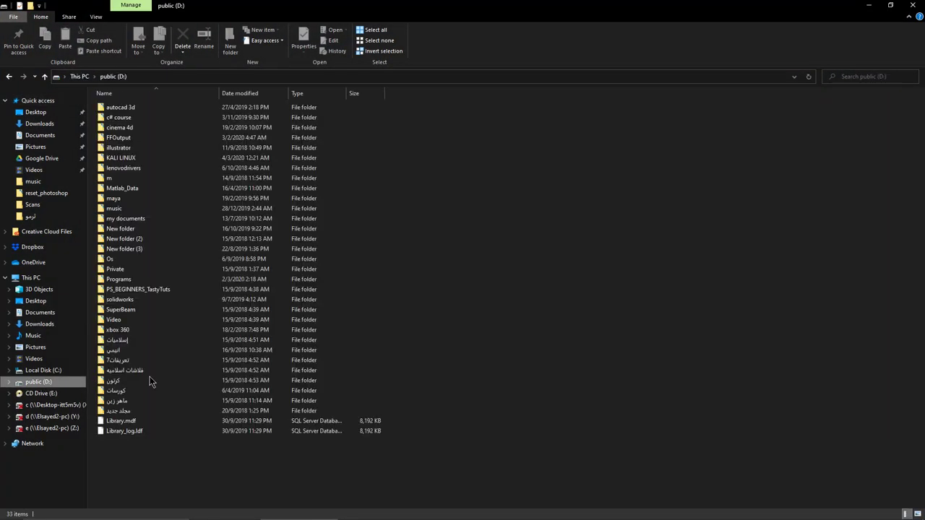
{"action": "double_click", "coordinate": [231, 157]}
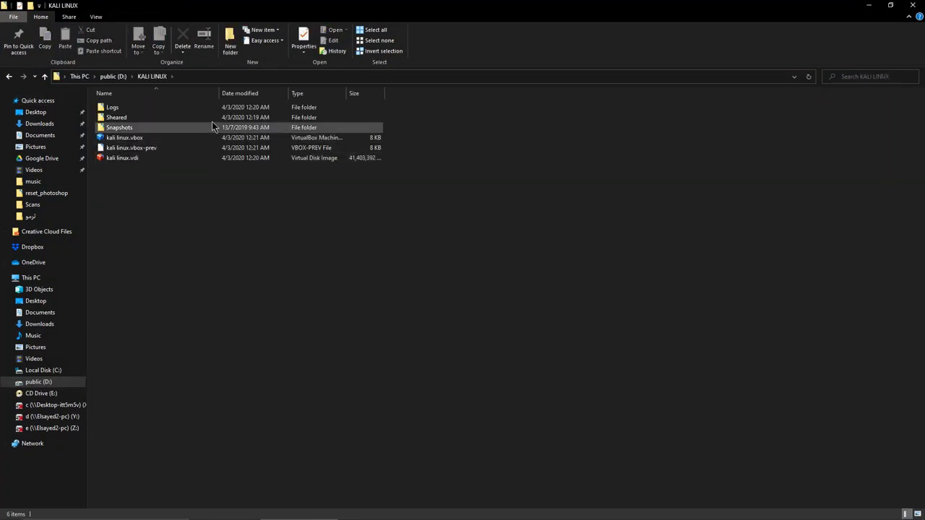
{"action": "double_click", "coordinate": [212, 118]}
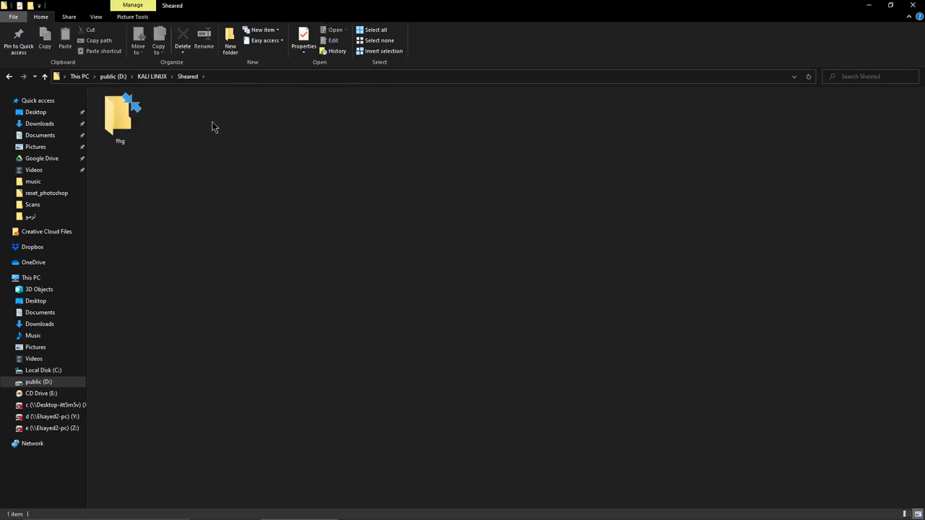
{"action": "double_click", "coordinate": [140, 131]}
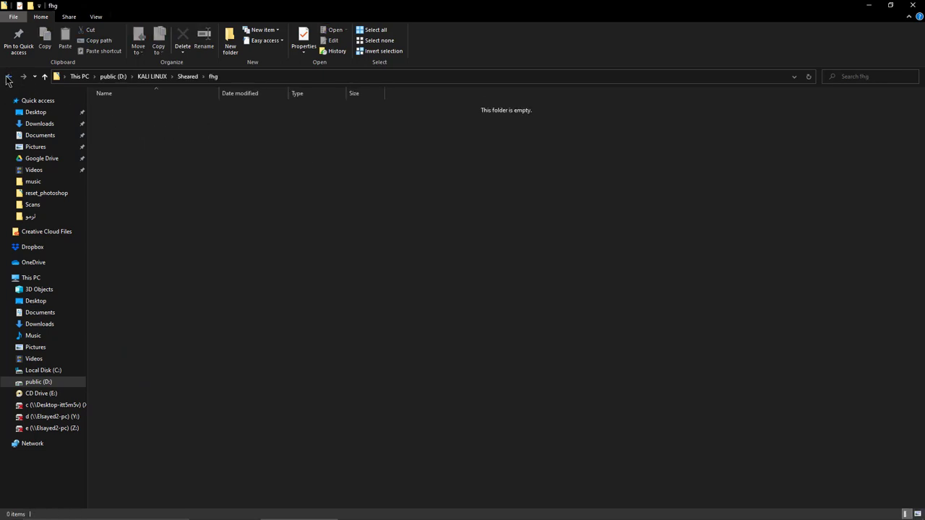
{"action": "left_click", "coordinate": [8, 76]}
Switch from the Windows Sheared folder back to the running kali linux machine
{"action": "mouse_move", "coordinate": [572, 518]}
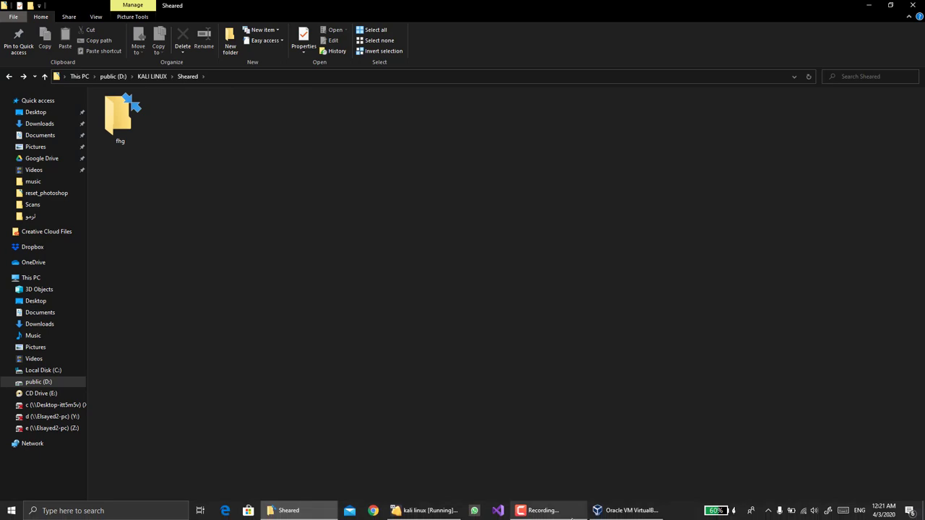
{"action": "left_click", "coordinate": [624, 511]}
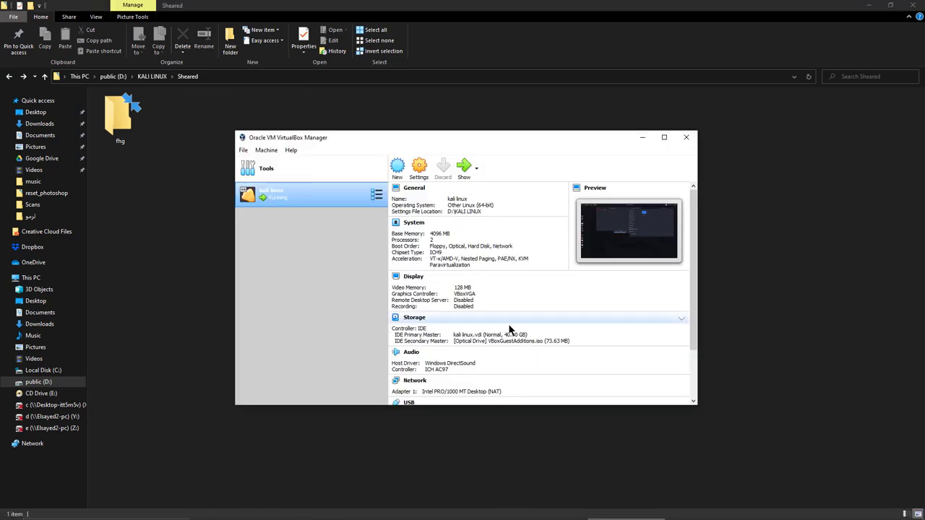
{"action": "mouse_move", "coordinate": [509, 518]}
{"action": "left_click", "coordinate": [430, 512]}
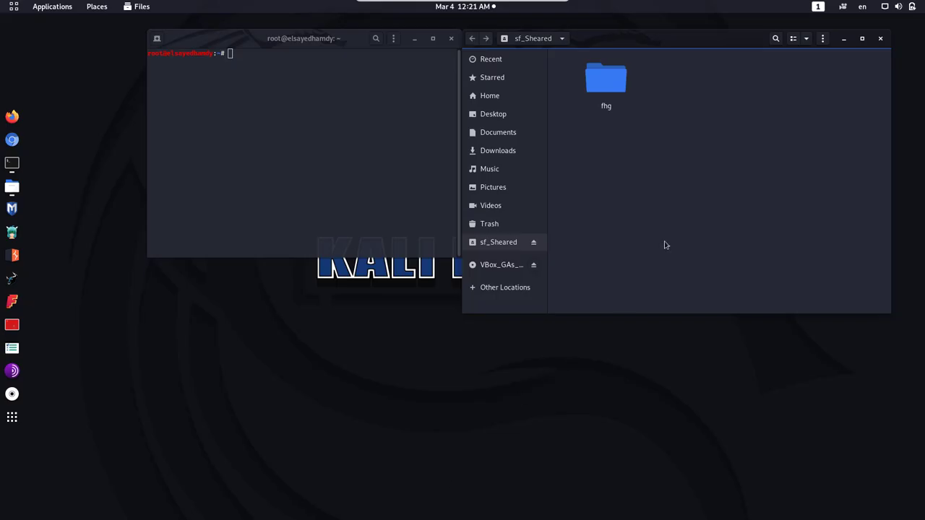
Return to the Sheared folder in Windows File Explorer and copy the fhg folder's name as text
{"action": "left_click", "coordinate": [536, 6]}
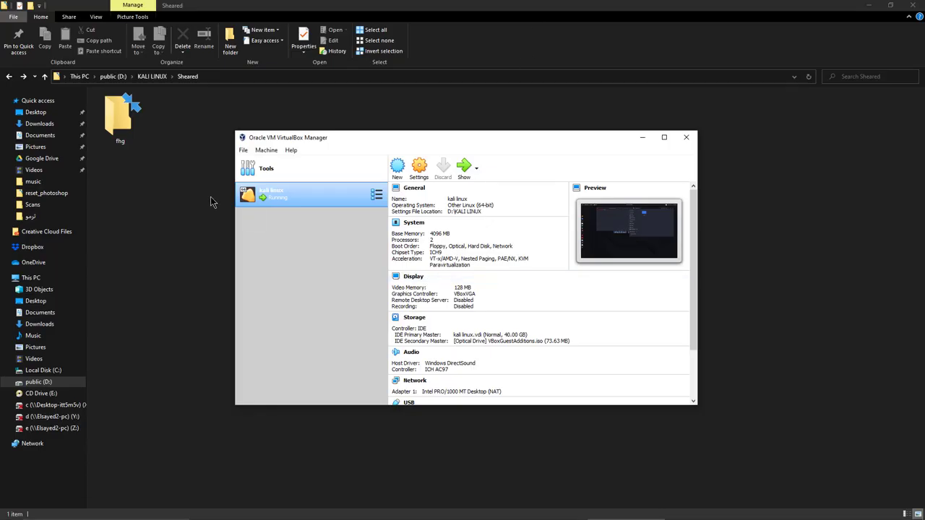
{"action": "left_click", "coordinate": [121, 149]}
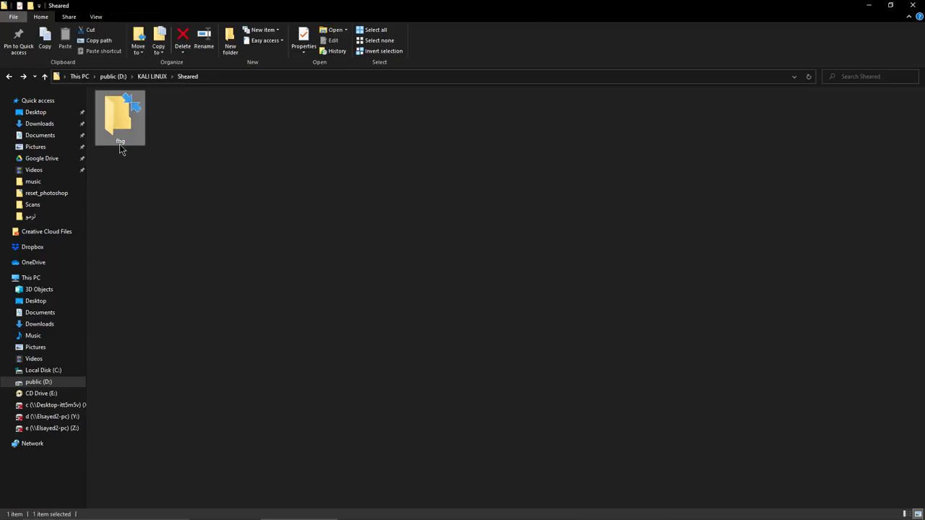
{"action": "left_click", "coordinate": [120, 143]}
{"action": "right_click", "coordinate": [120, 143]}
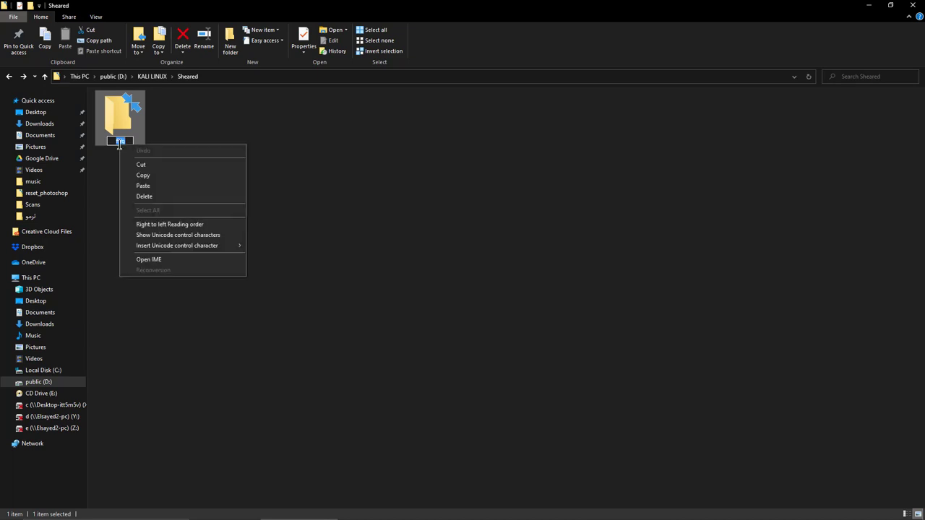
{"action": "left_click", "coordinate": [148, 178]}
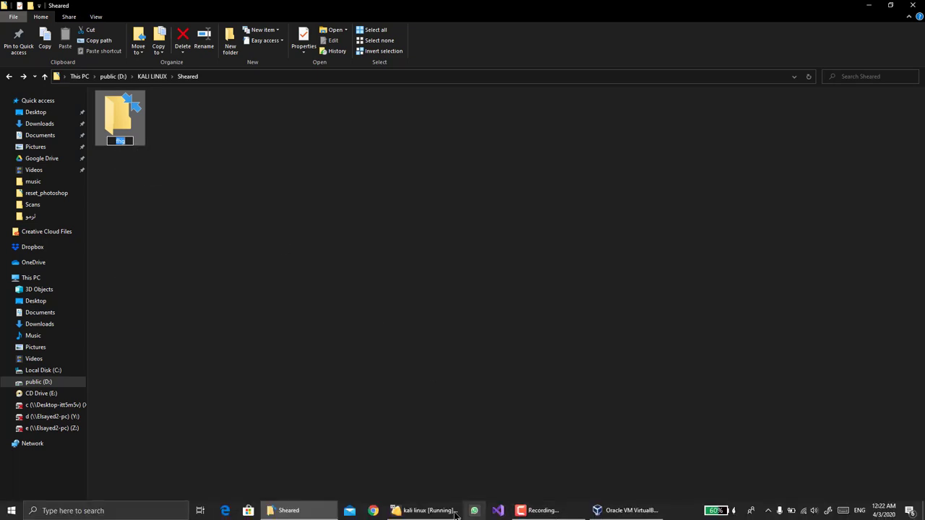
Switch to the Kali machine, paste the copied text fhg at the terminal prompt, and close the terminal
{"action": "left_click", "coordinate": [456, 514]}
{"action": "left_click", "coordinate": [335, 149]}
{"action": "right_click", "coordinate": [334, 153]}
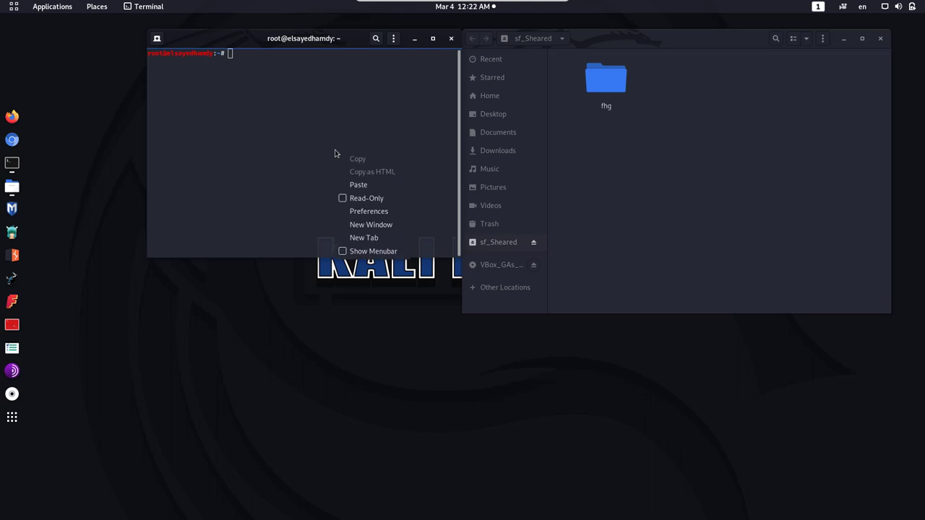
{"action": "left_click", "coordinate": [358, 184]}
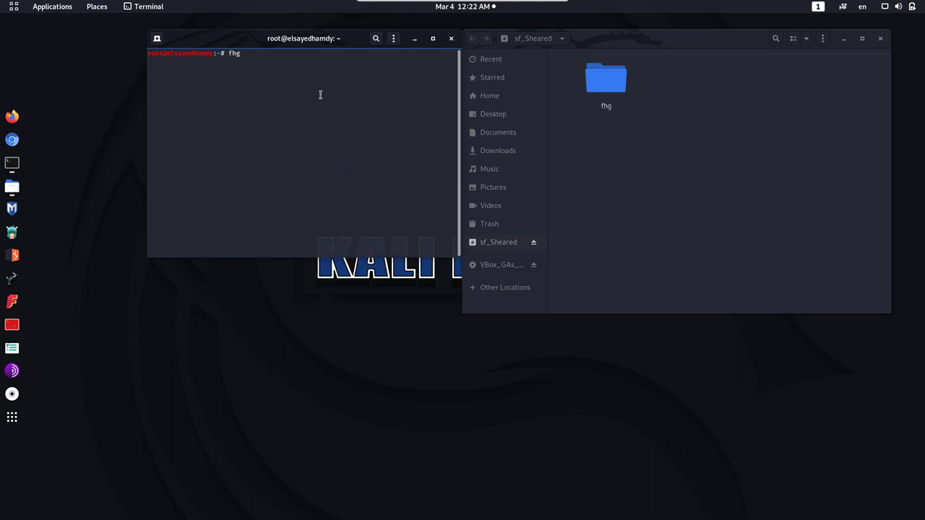
{"action": "left_click_drag", "start_coordinate": [239, 69], "coordinate": [222, 56]}
{"action": "left_click", "coordinate": [274, 62]}
{"action": "left_click", "coordinate": [451, 38]}
Delete the fhg folder from sf_Sheared and close the Kali file manager
{"action": "left_click", "coordinate": [608, 100]}
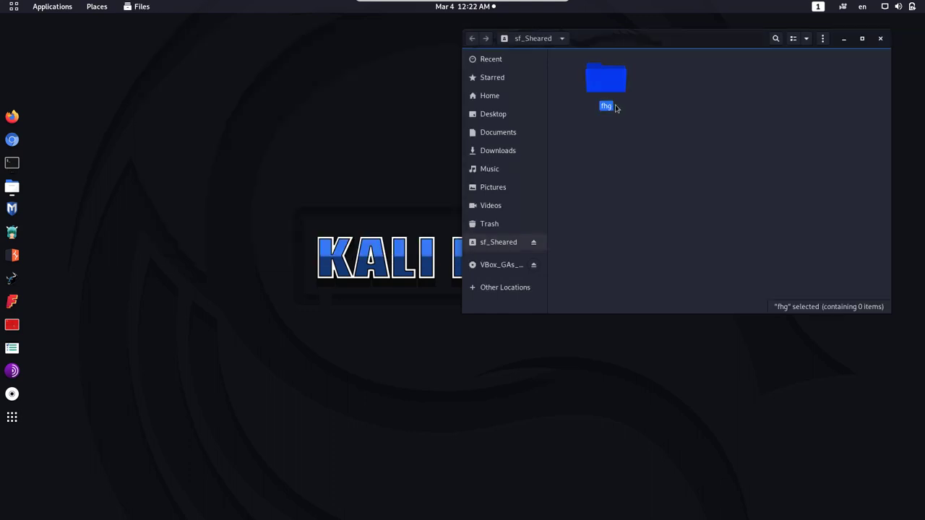
{"action": "key", "text": "Delete"}
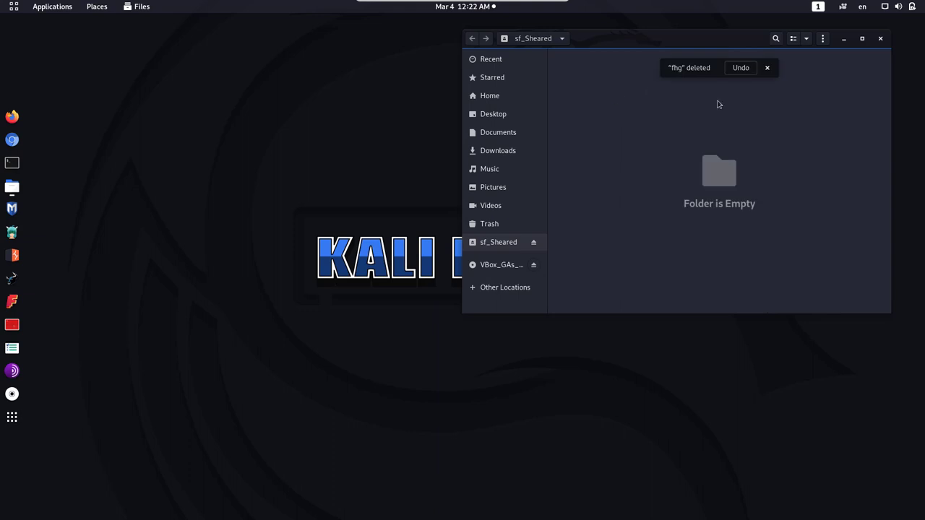
{"action": "left_click", "coordinate": [880, 38]}
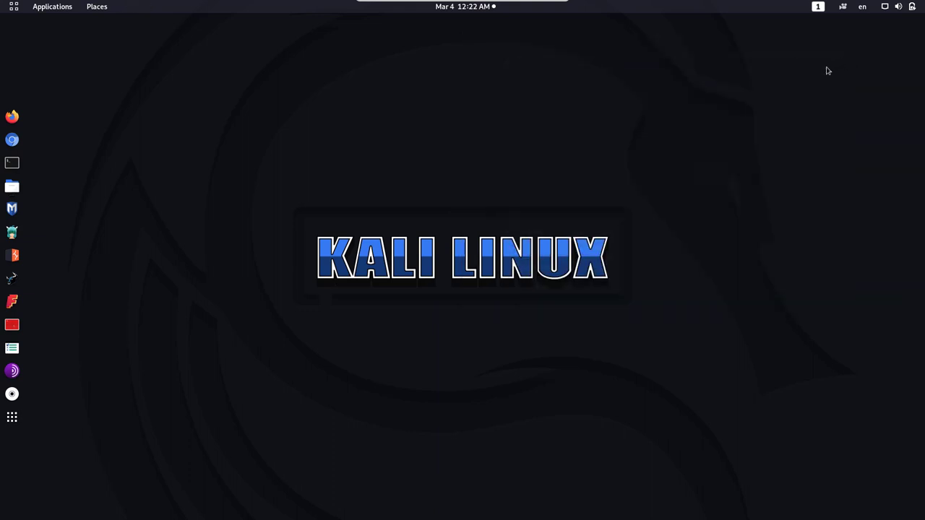
Power off the Kali Linux system and confirm the shutdown
{"action": "left_click", "coordinate": [912, 7]}
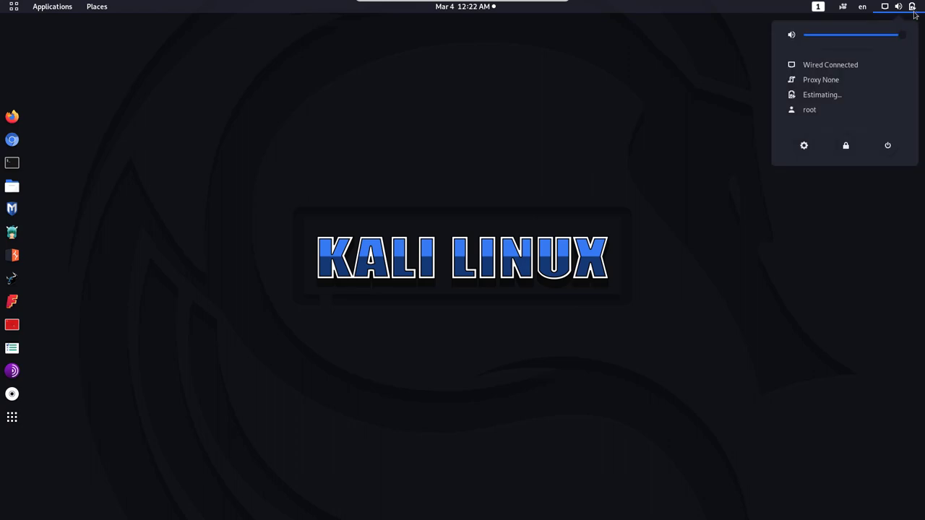
{"action": "left_click", "coordinate": [888, 146]}
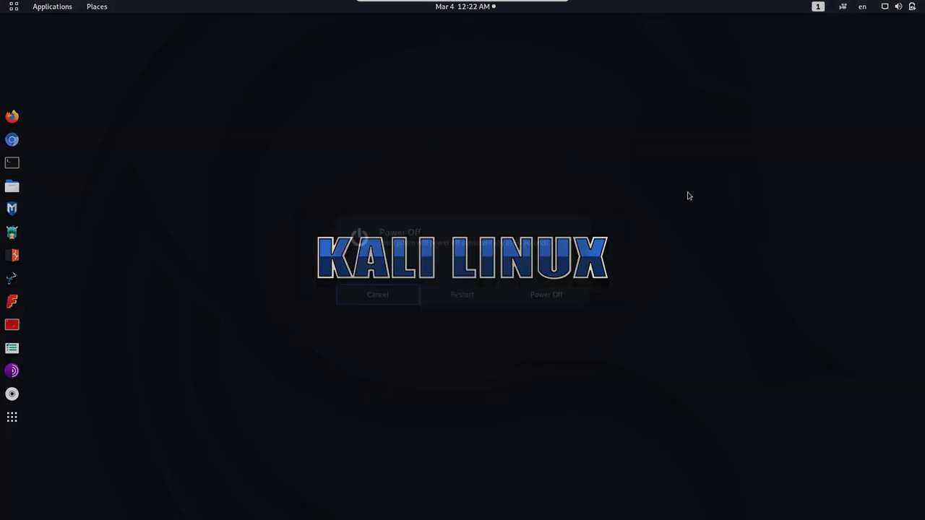
{"action": "left_click", "coordinate": [546, 295]}
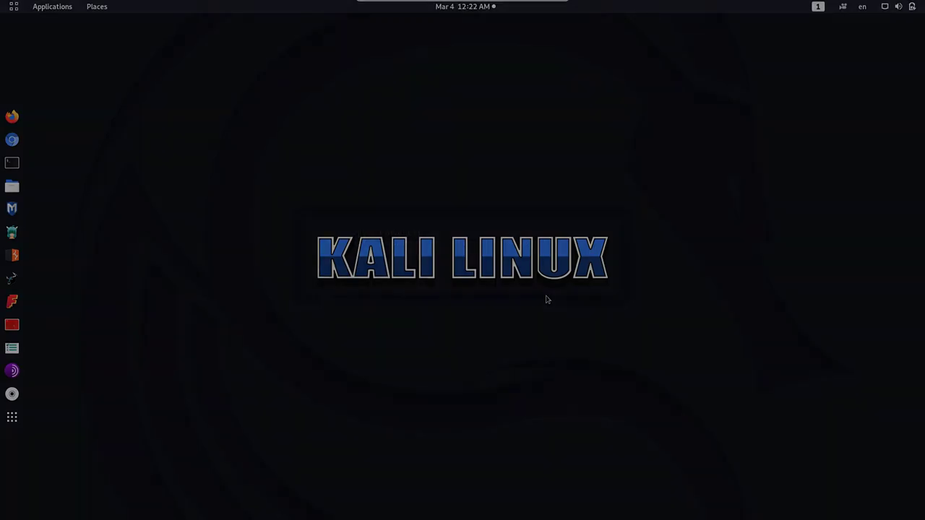